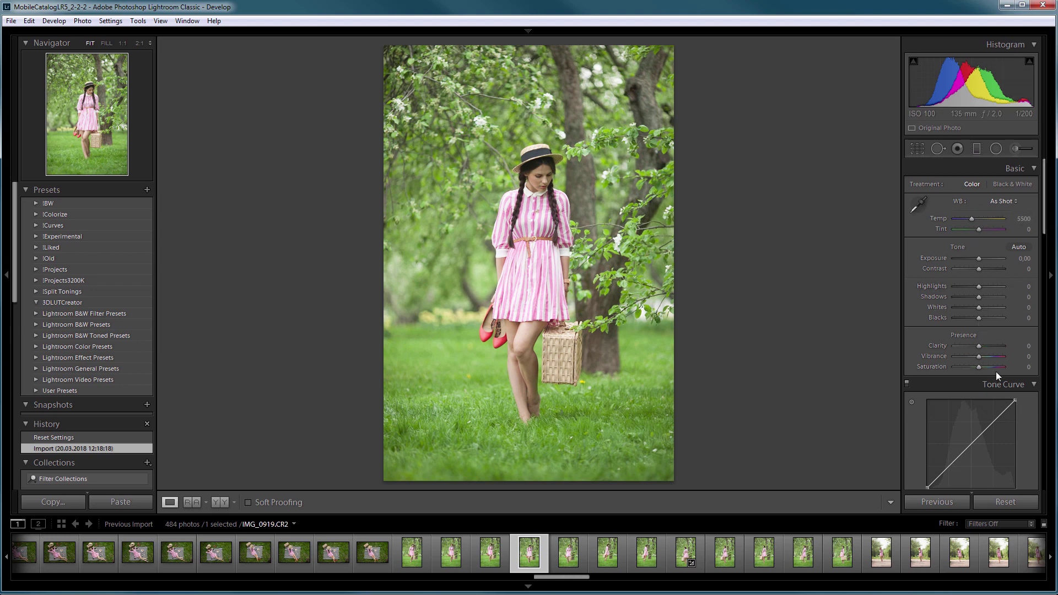
Scroll the right-hand Develop panels down until the Camera Calibration panel is visible.
scroll(997, 364, "down", 3)
scroll(980, 286, "down", 5)
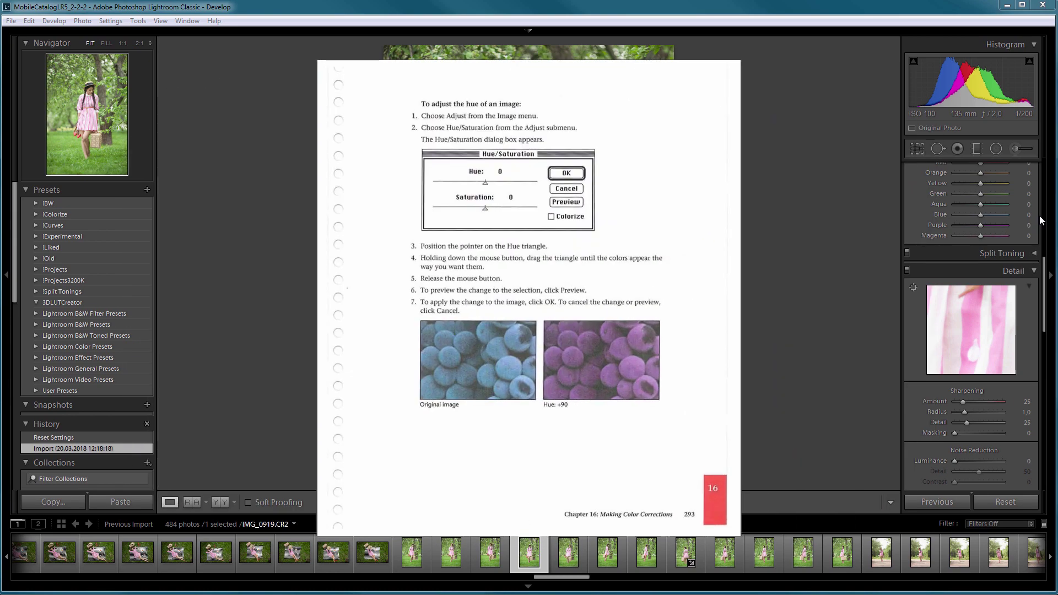
scroll(1041, 253, "up", 3)
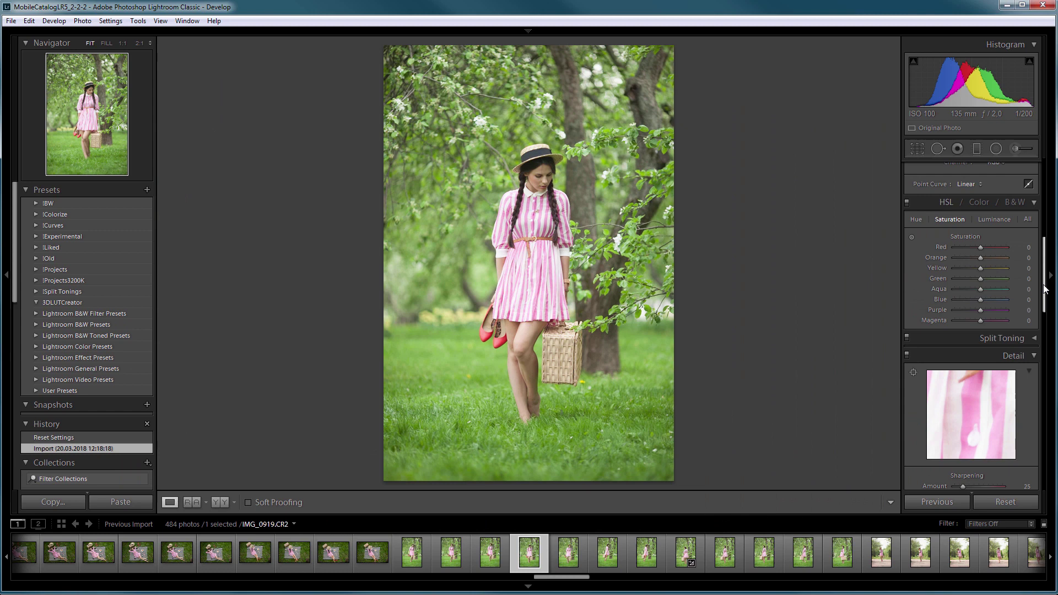
left_click_drag(1043, 288, 1038, 472)
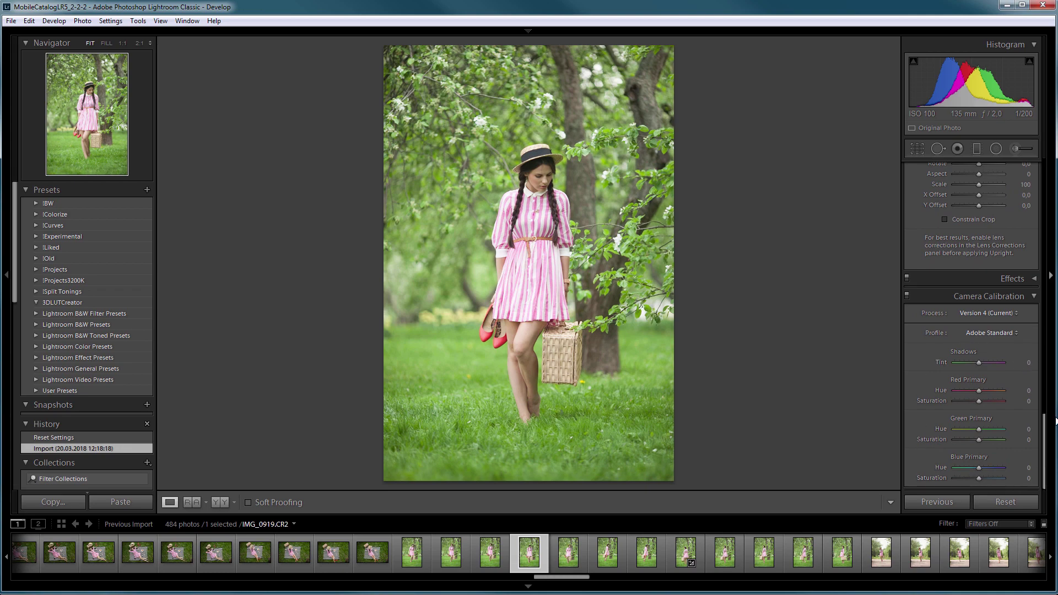
key("alt+Tab")
Try the Camera Faithful, Camera Landscape and Camera Neutral profiles, then return to Adobe Standard.
left_click(1007, 337)
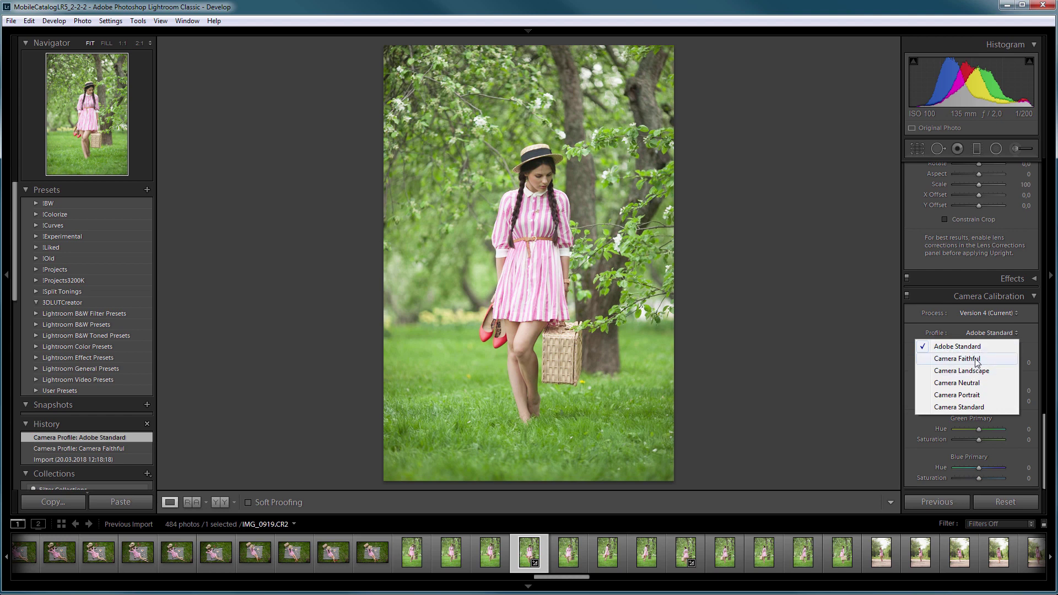
left_click(976, 359)
left_click(997, 334)
left_click(975, 371)
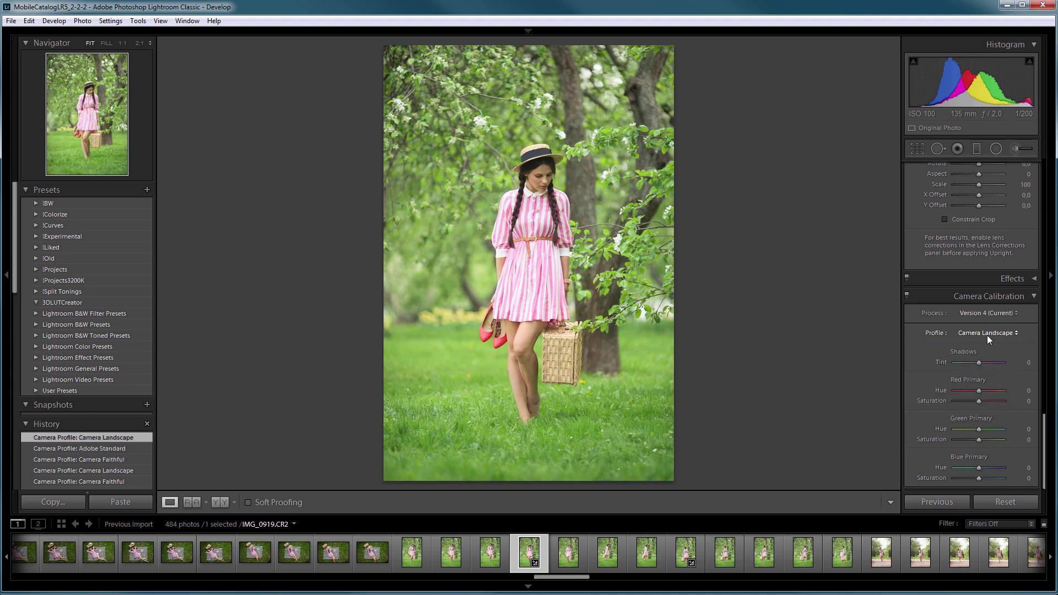
left_click(986, 333)
left_click(956, 382)
left_click(985, 333)
left_click(958, 346)
Try the Camera Standard and Camera Portrait profiles, then settle back on Adobe Standard.
left_click(986, 333)
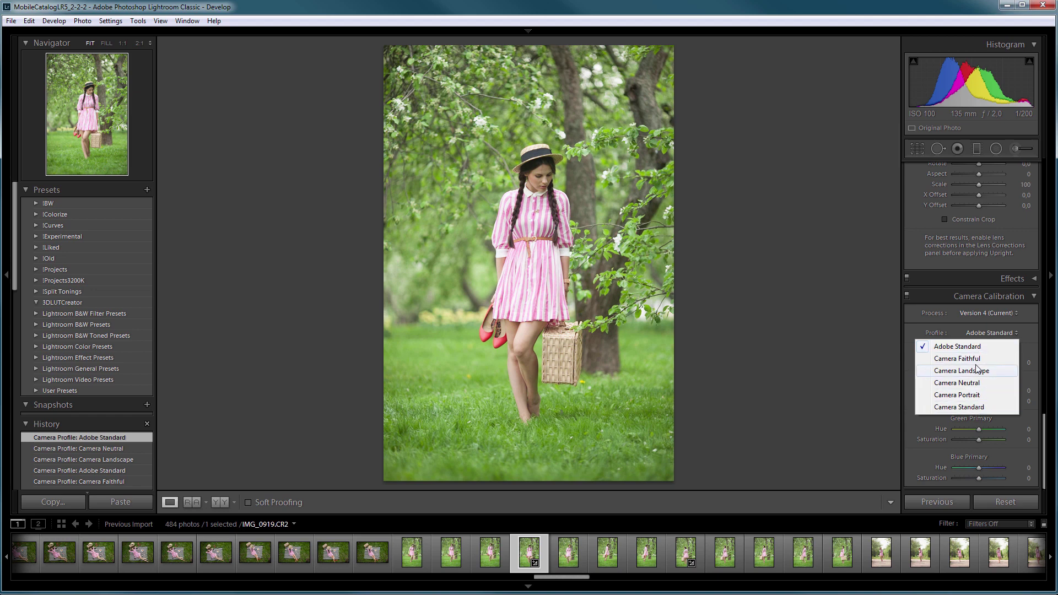
left_click(978, 408)
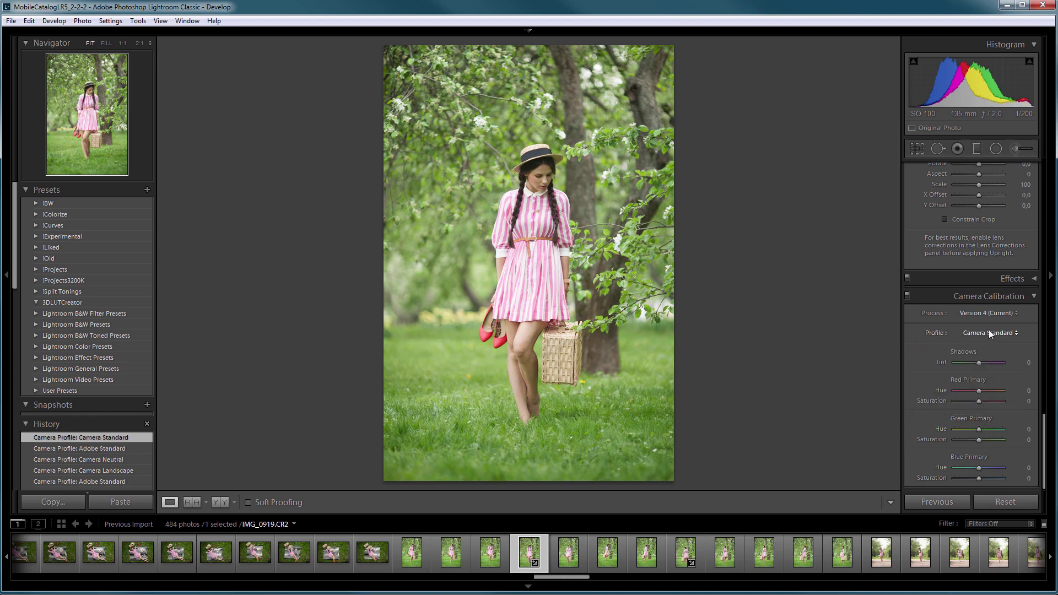
left_click(988, 330)
left_click(965, 395)
left_click(981, 334)
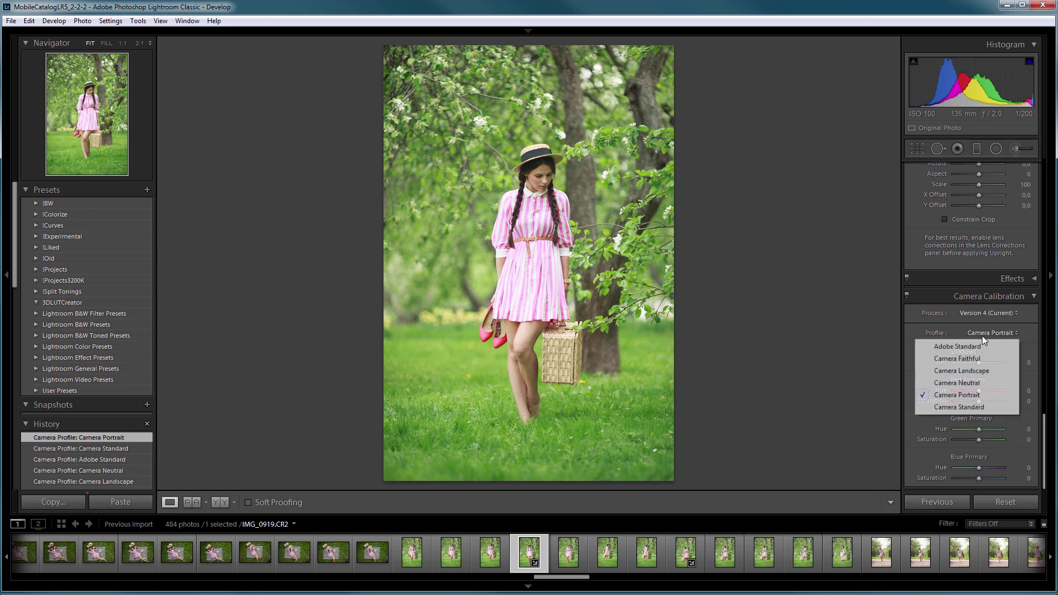
left_click(977, 347)
left_click(984, 333)
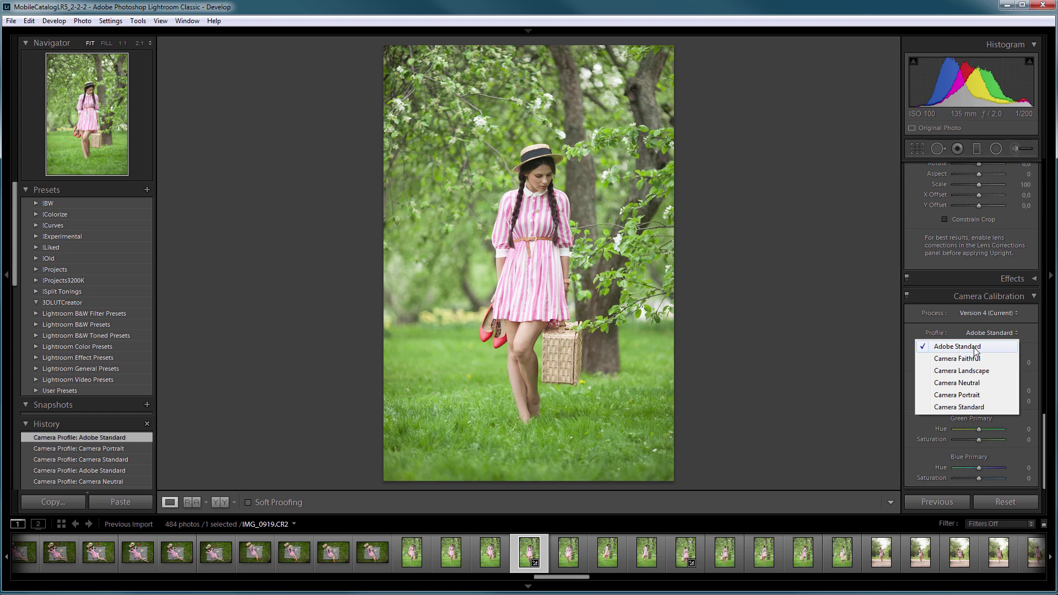
left_click(994, 343)
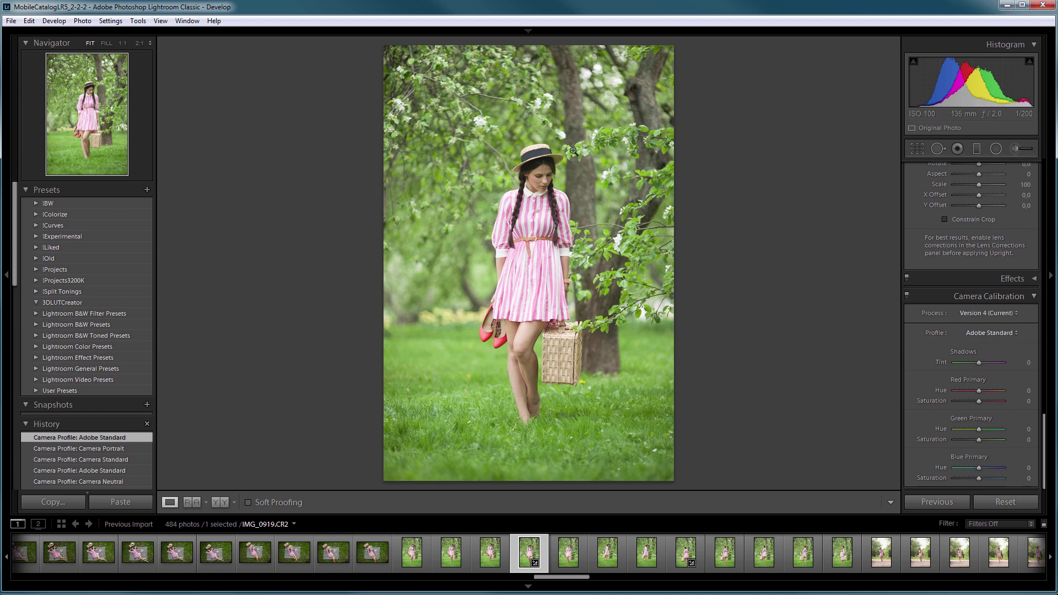
left_click(968, 333)
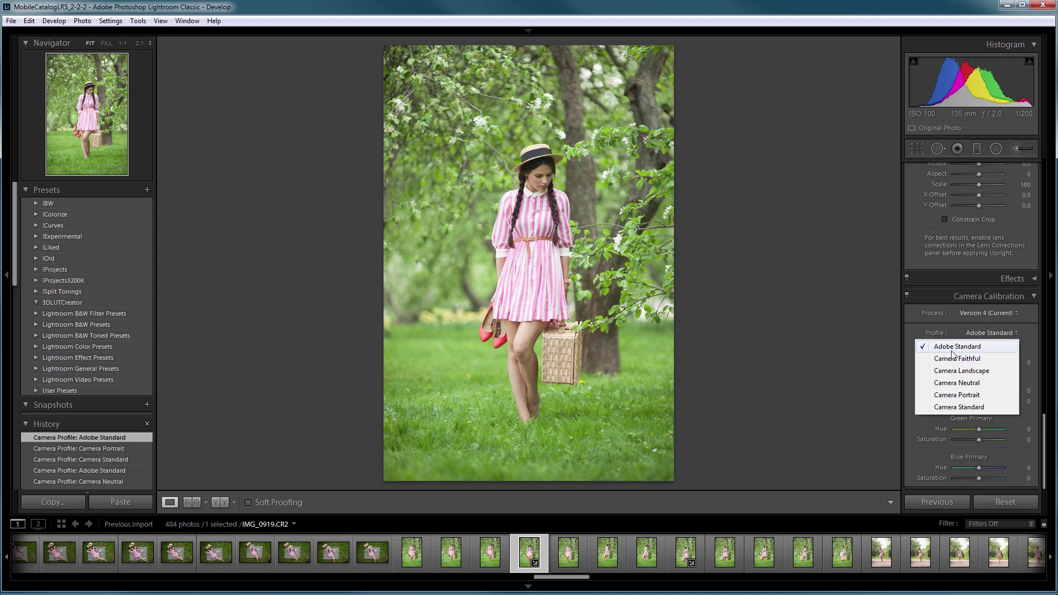
left_click(996, 330)
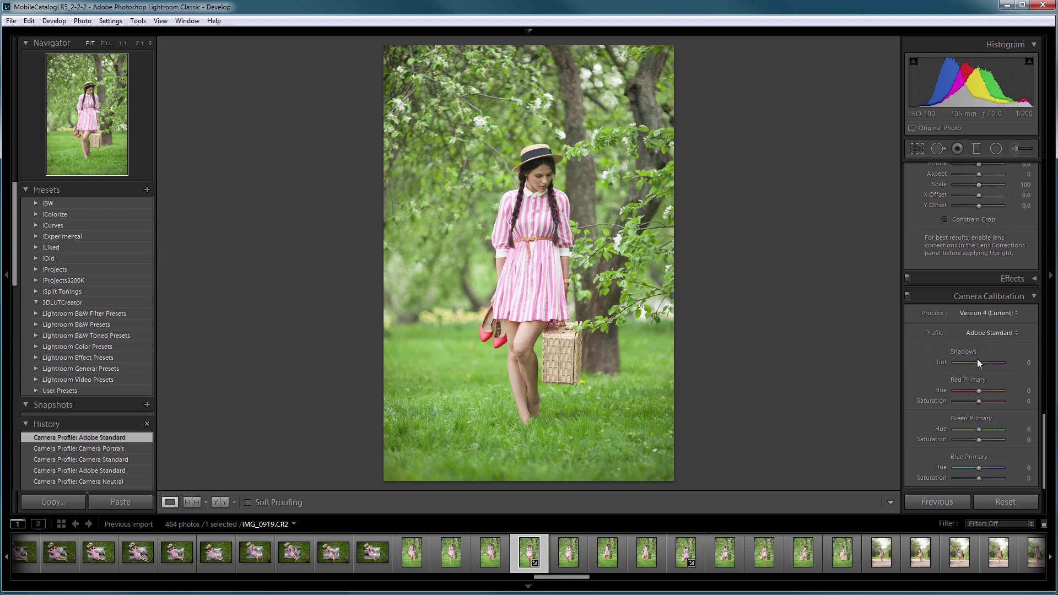
Edit the photo in LutCreator.exe as a 16-bit sRGB TIFF copy with Lightroom adjustments.
scroll(1044, 416, "up", 1)
right_click(529, 224)
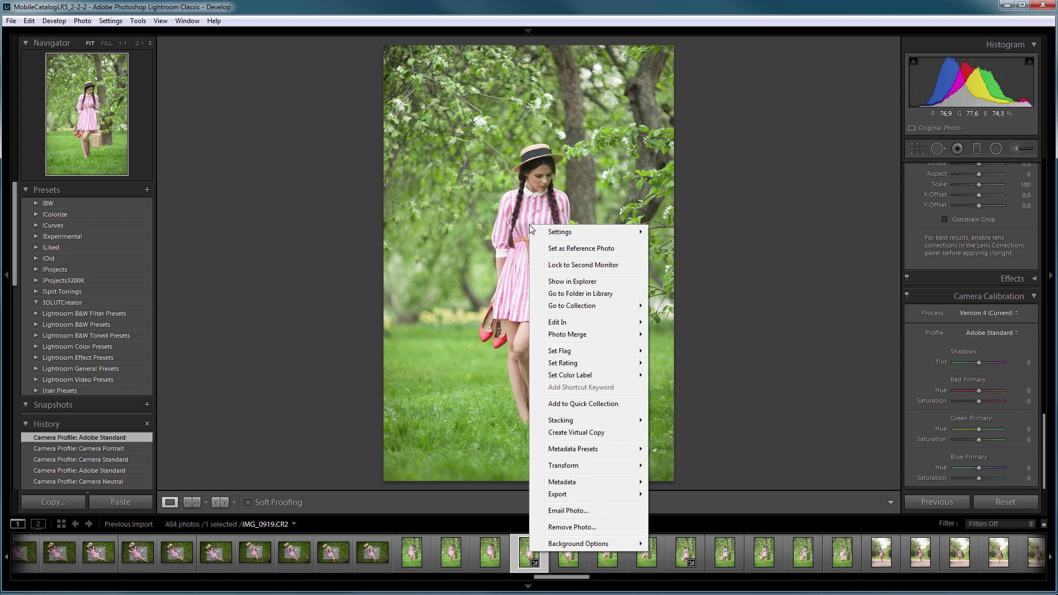
mouse_move(563, 327)
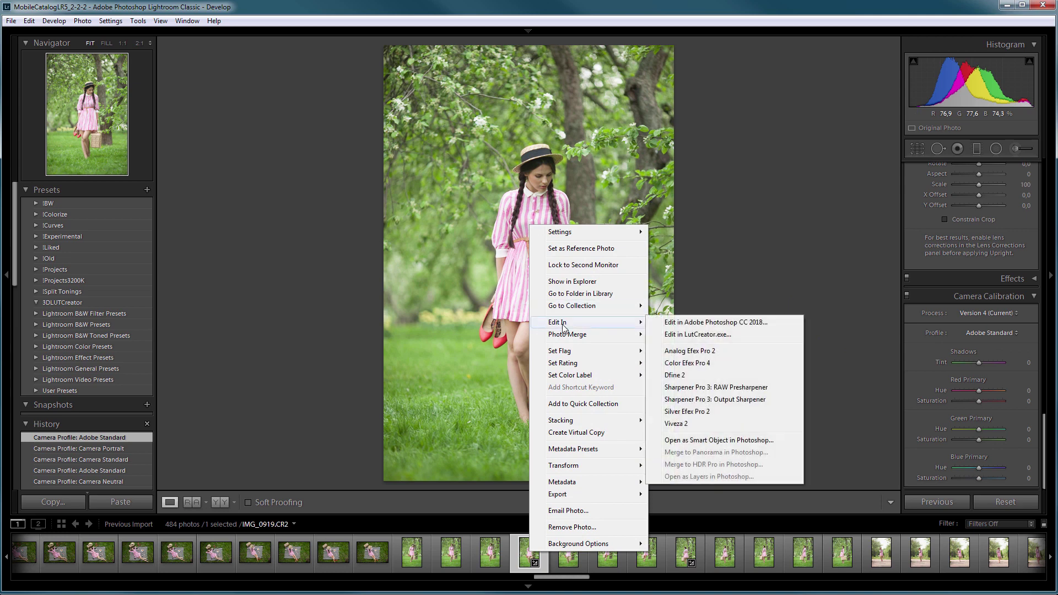
left_click(693, 335)
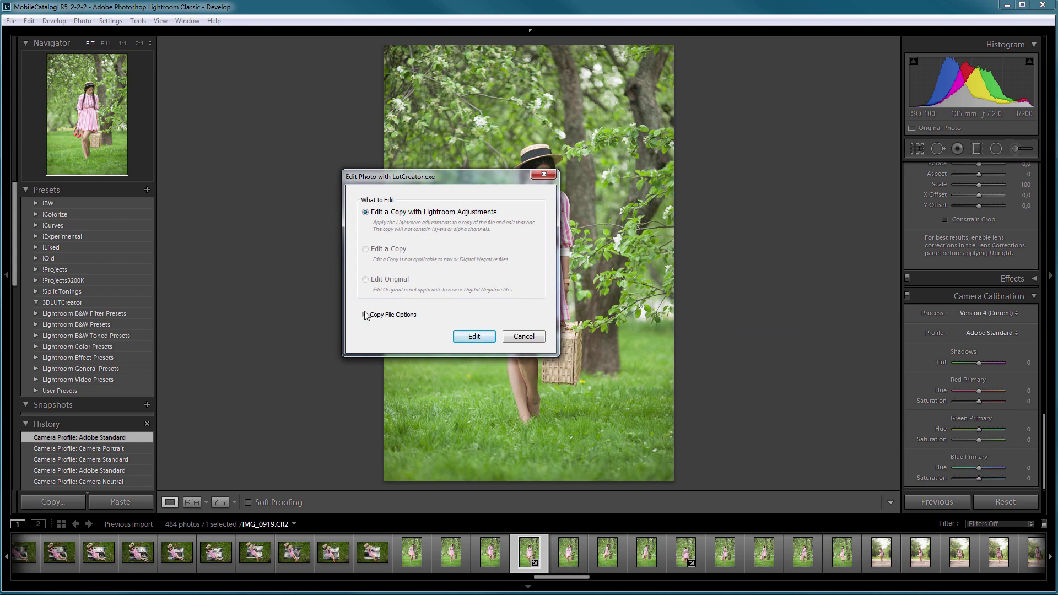
left_click(364, 314)
left_click(429, 351)
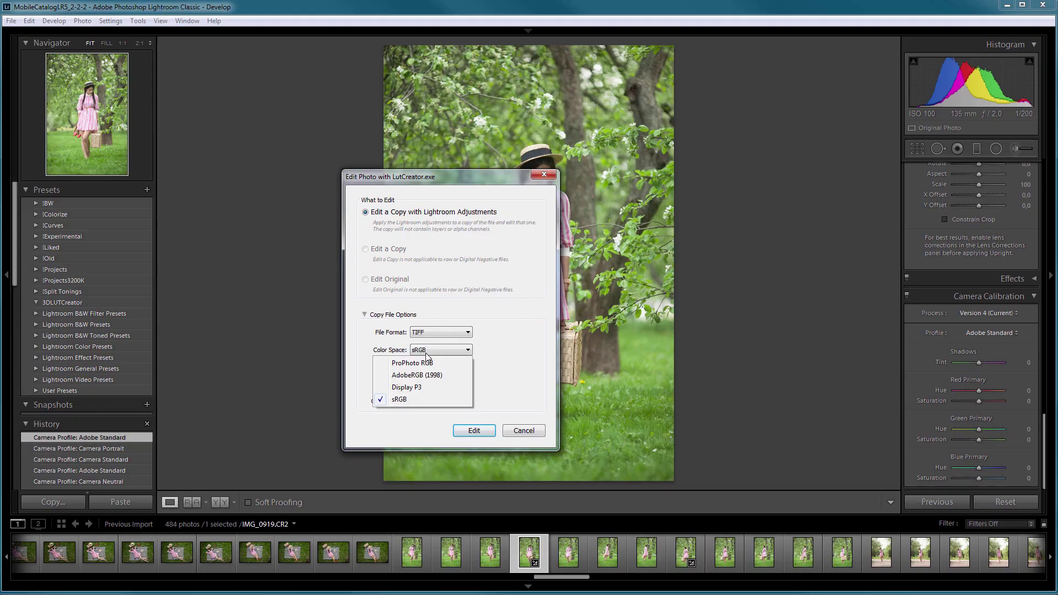
left_click(398, 397)
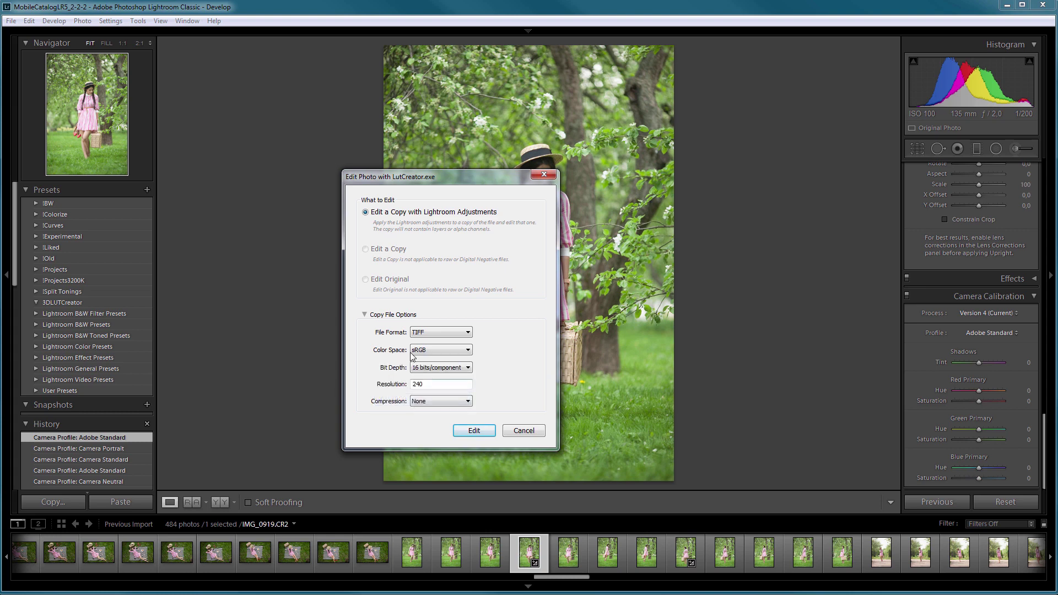
left_click(436, 368)
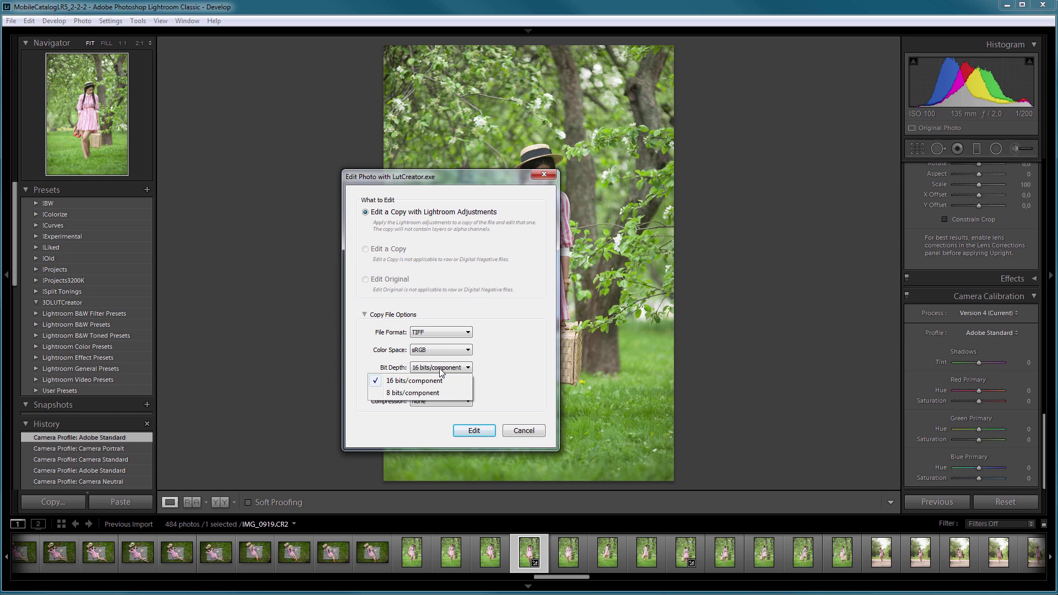
left_click(440, 368)
left_click(476, 429)
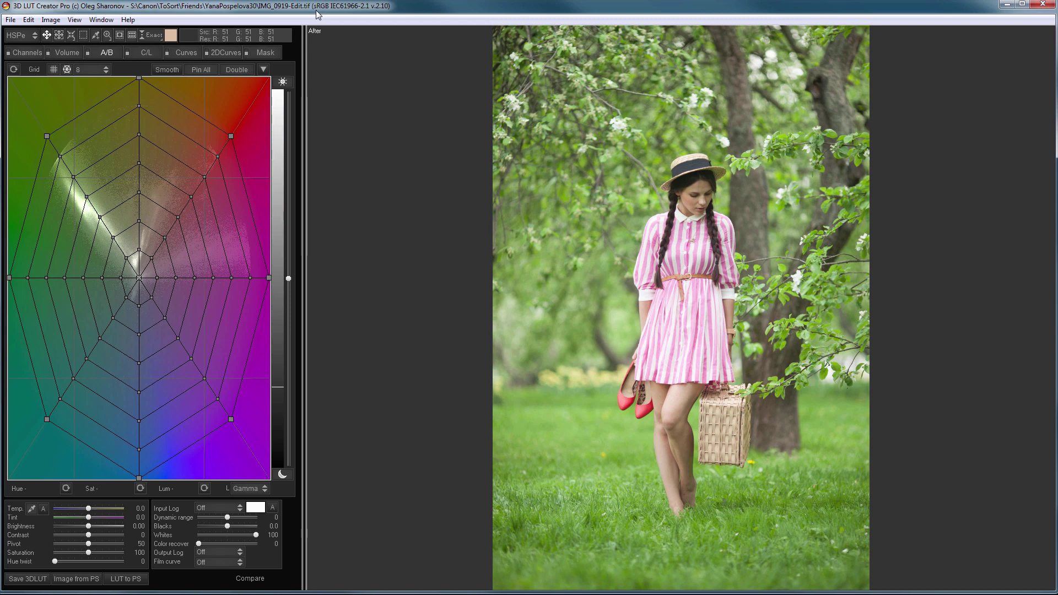
Apply the Toning - Style 11 - Film preset from Look Manager's Grading Edition folder.
key("ctrl+l")
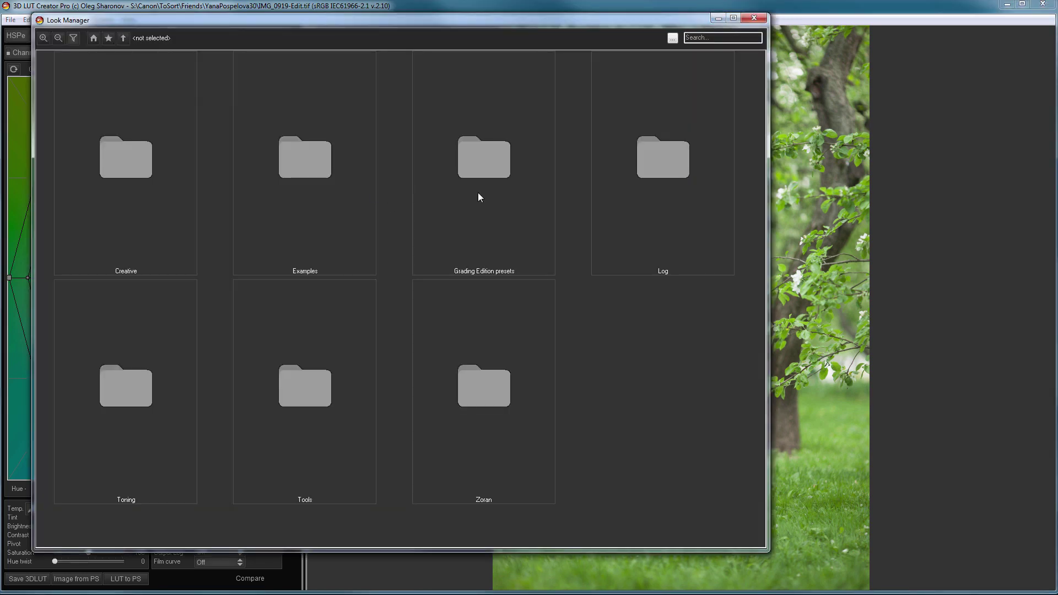
double_click(494, 164)
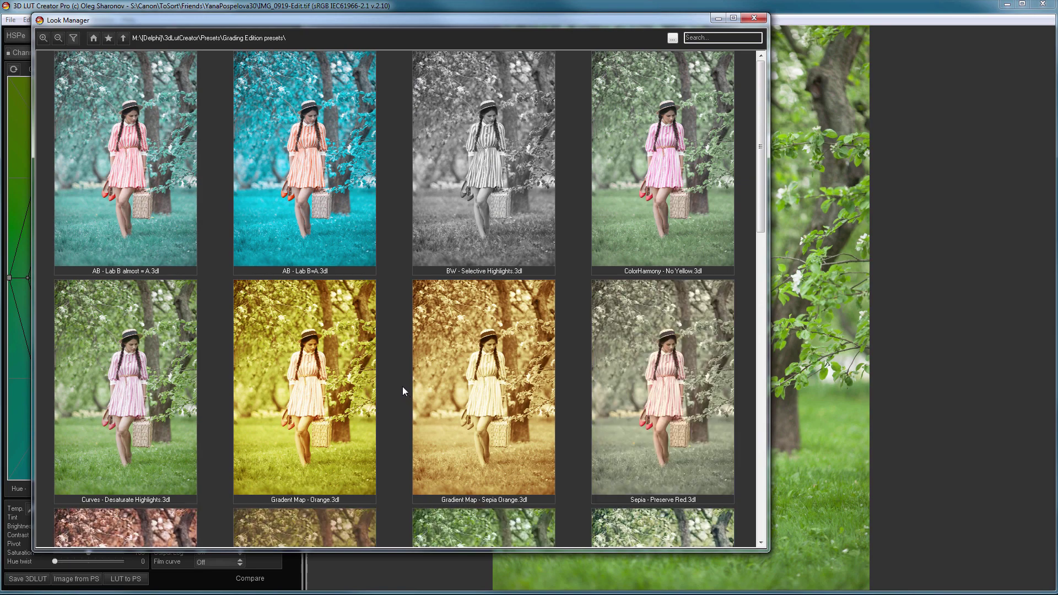
scroll(402, 388, "down", 10)
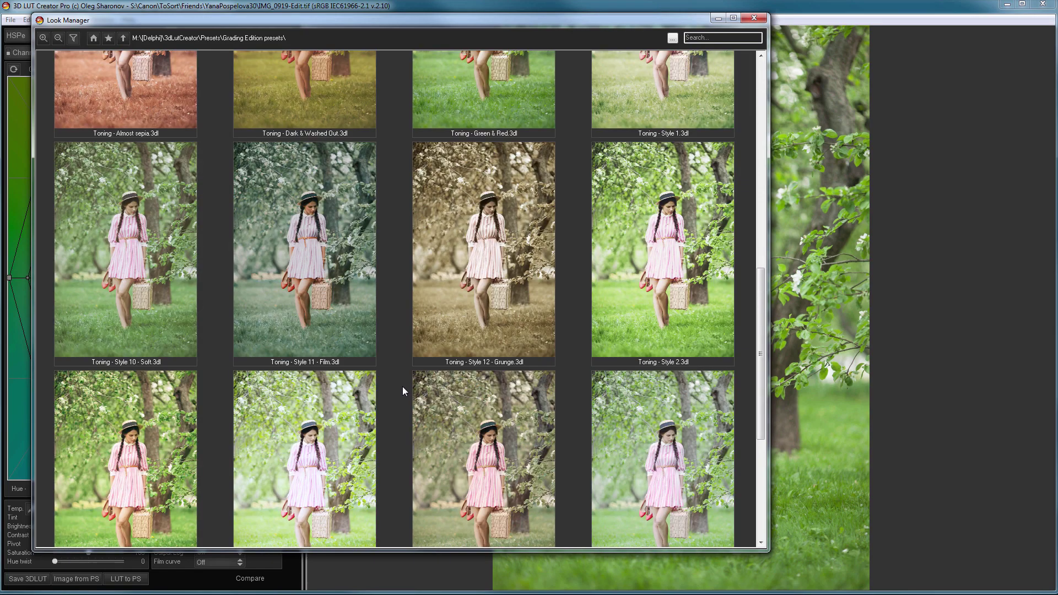
left_click(318, 260)
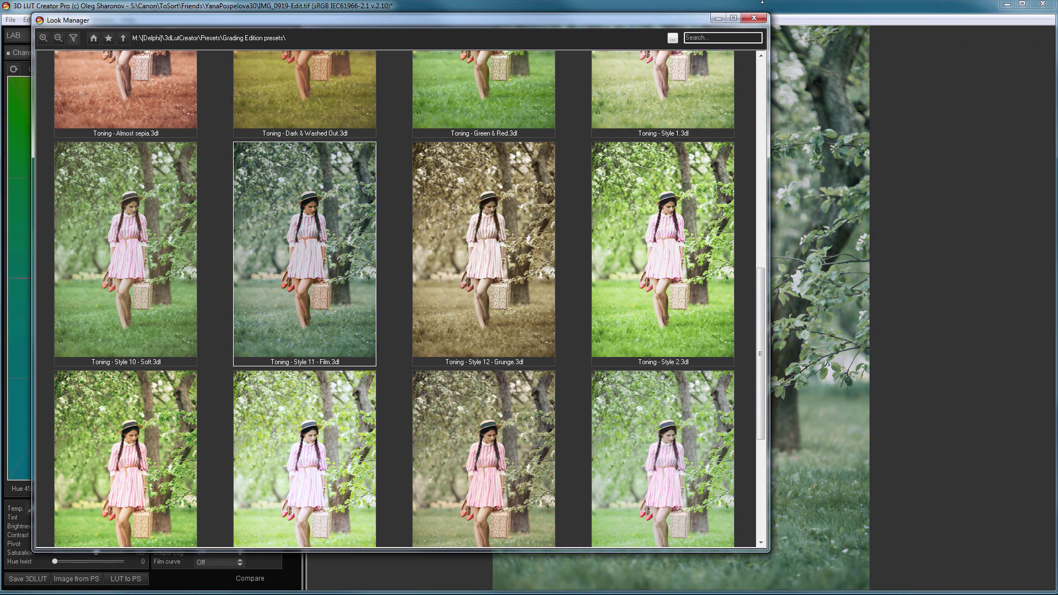
left_click(749, 19)
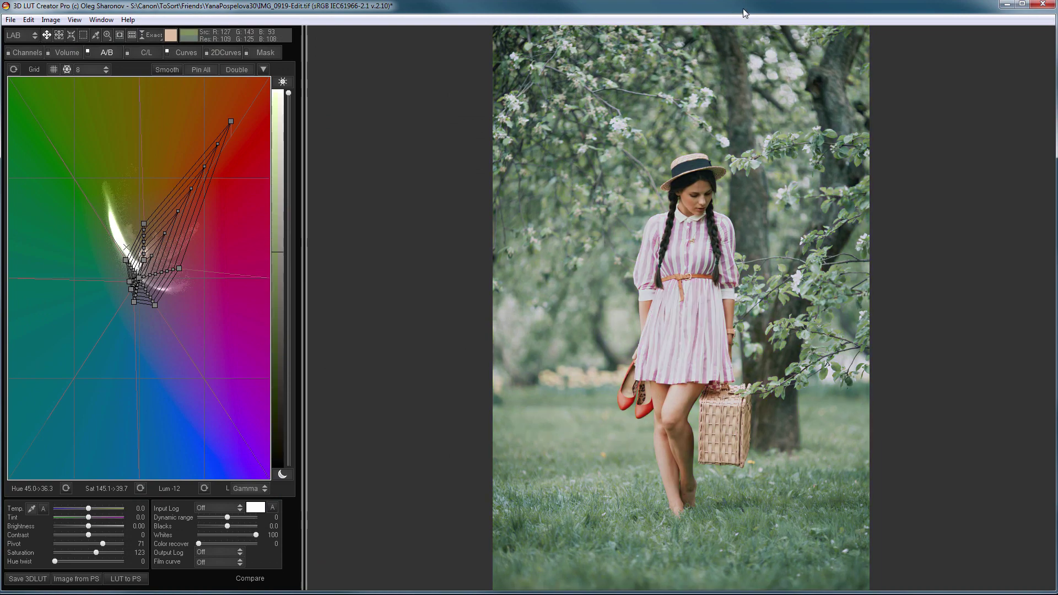
Drag the dress's pink A/B control point outward, shifting hue from 315 to about 322.6.
left_click(838, 378)
left_click_drag(839, 378, 743, 327)
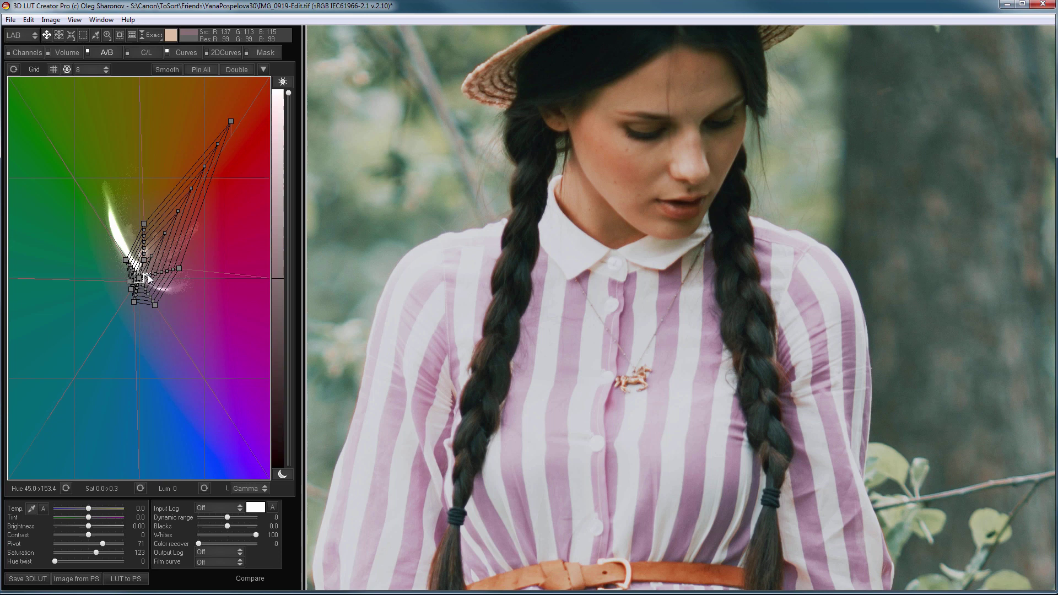
left_click_drag(150, 274, 158, 274)
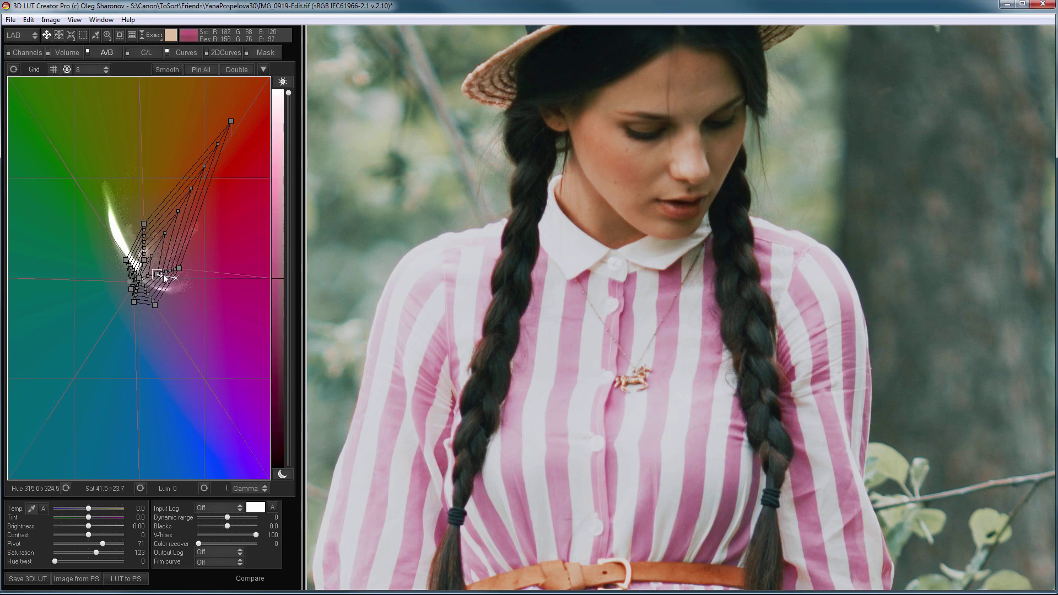
scroll(389, 419, "down", 3)
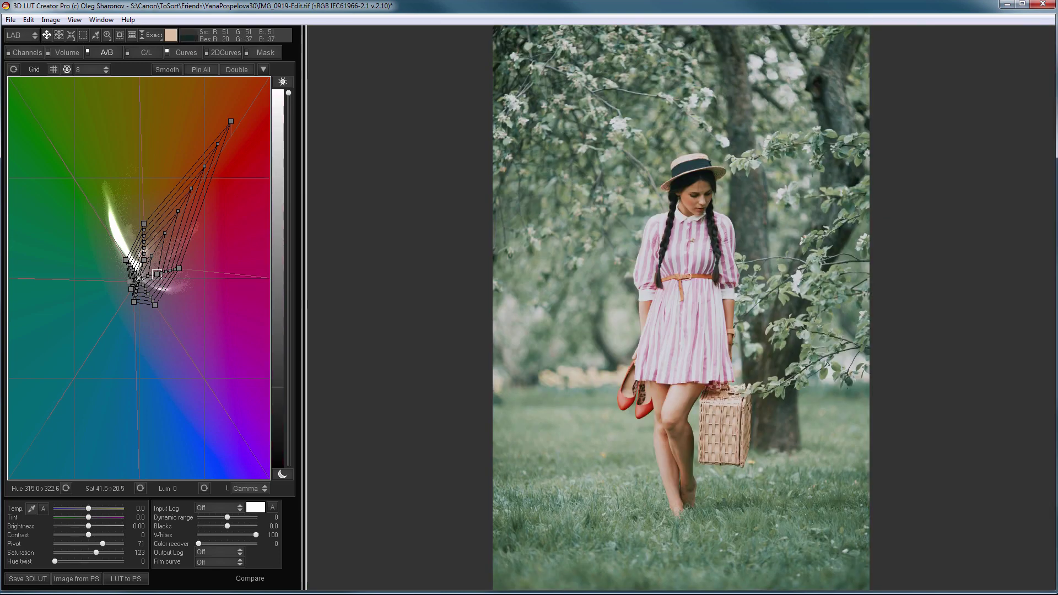
Start saving the look with the DNG Camera Profile (*.dcp) file type.
left_click(28, 578)
left_click(159, 481)
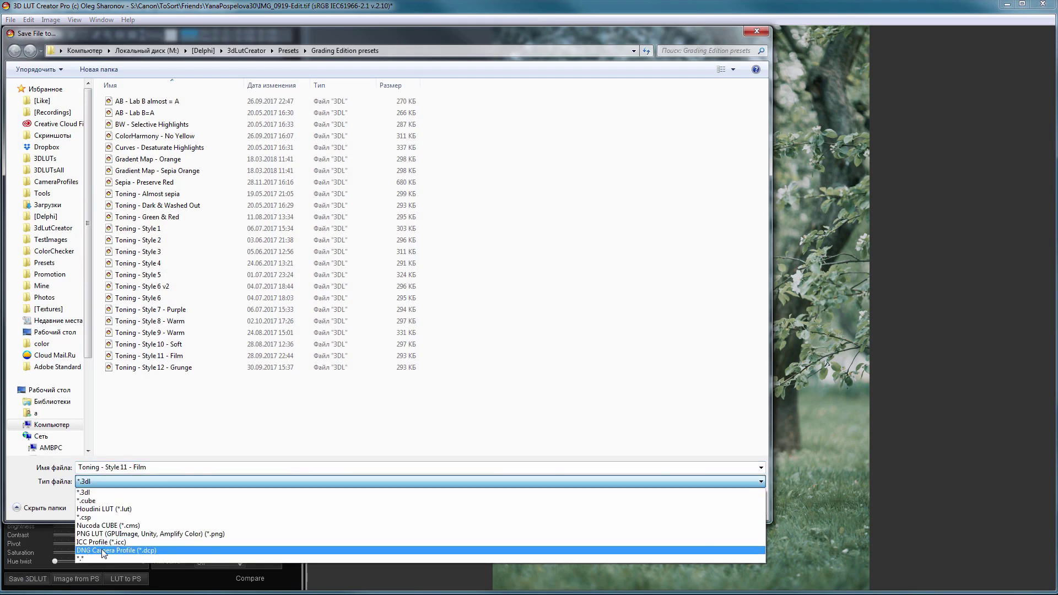
left_click(142, 550)
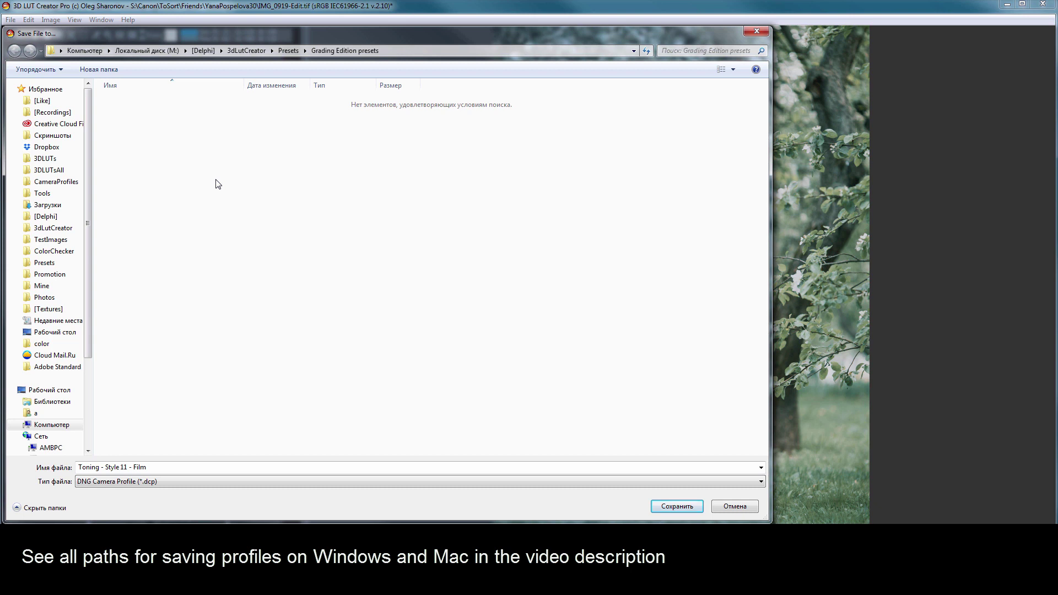
Save 'Toning - Style 11 - Film' into the Dropbox Lightroom CameraProfiles folder via %appdata%\Adobe\CameraRaw.
left_click(199, 467)
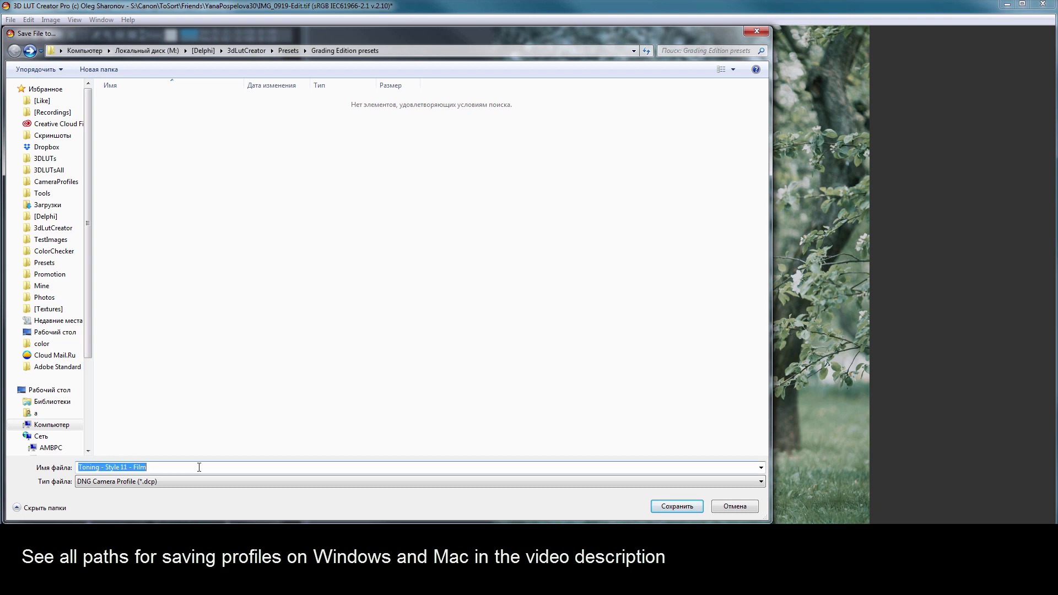
key("BackSpace")
type("%appdata%")
key("Return")
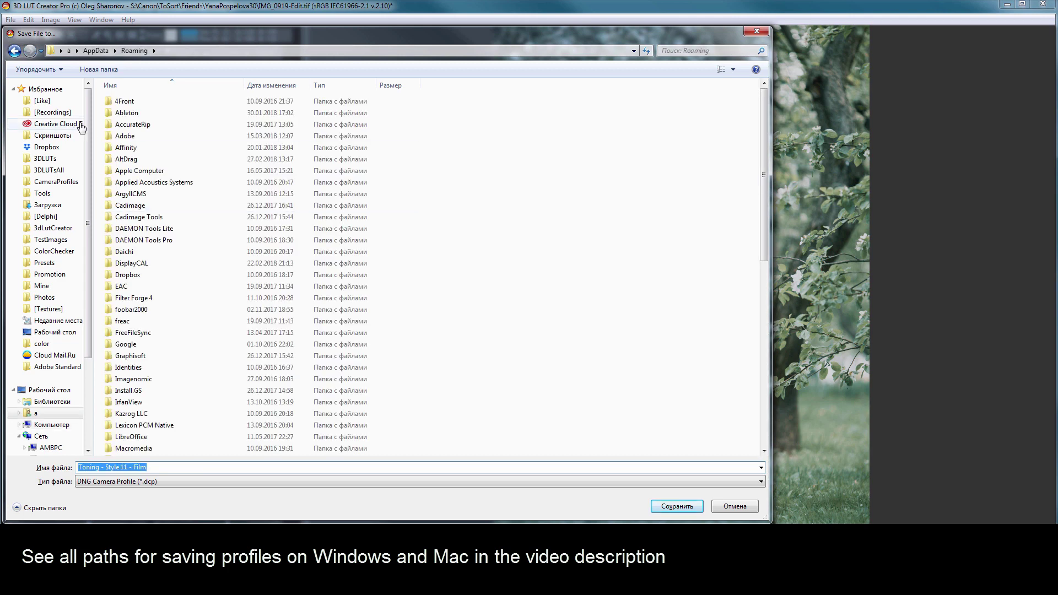
double_click(132, 136)
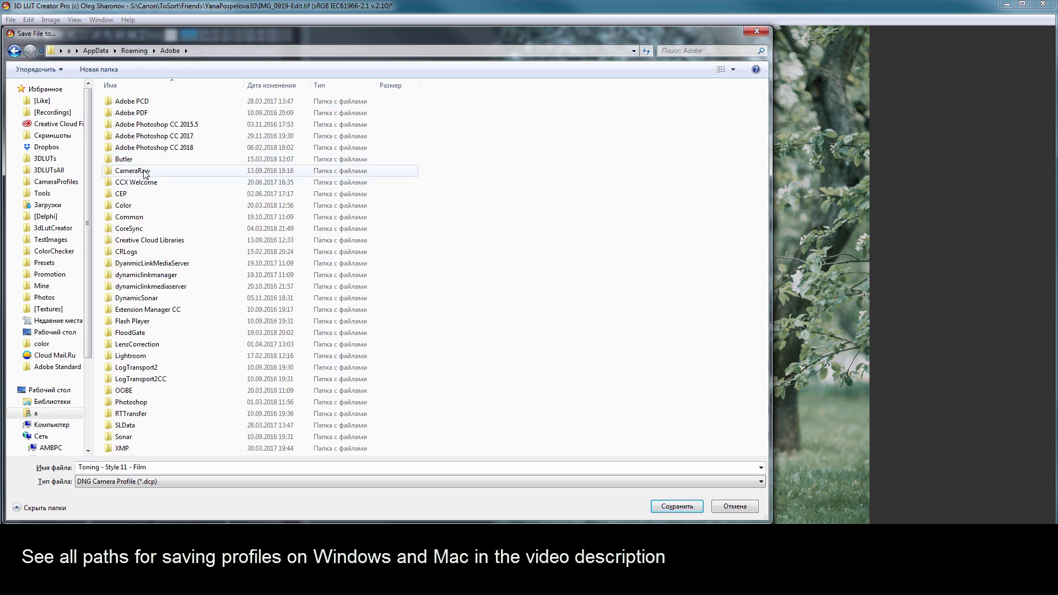
double_click(139, 171)
double_click(154, 104)
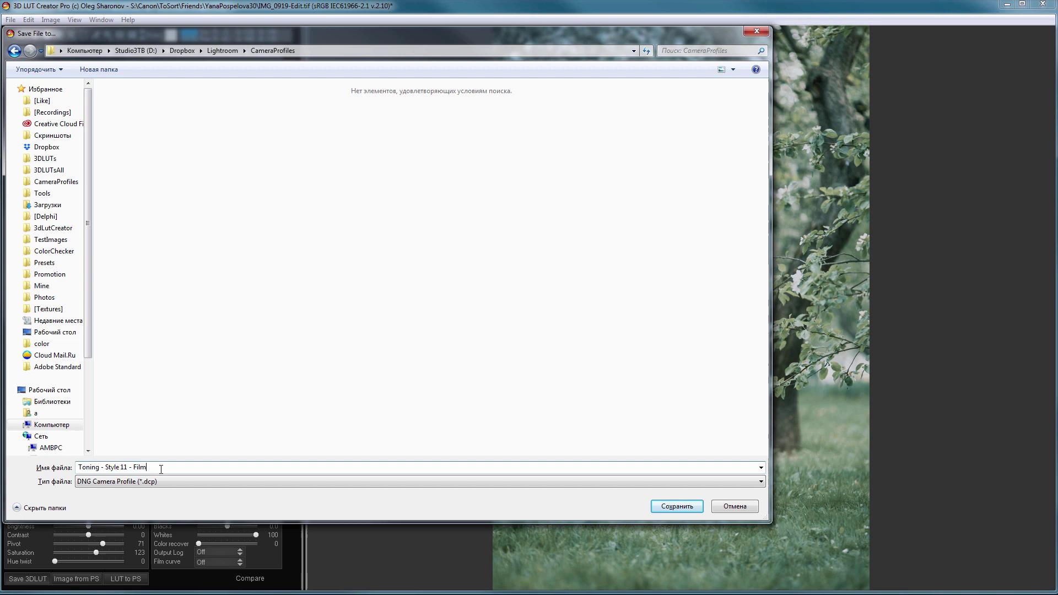
left_click(674, 507)
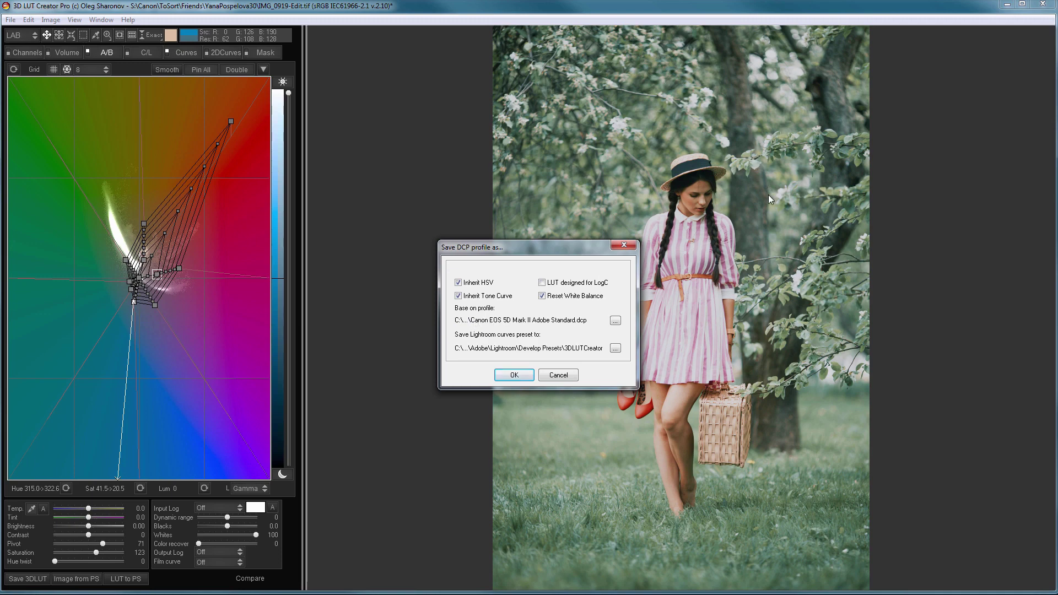
Choose ProgramData\Adobe\CameraRaw\CameraProfiles\Adobe Standard\Canon EOS 5D Mark II Adobe Standard as the base profile.
left_click(615, 321)
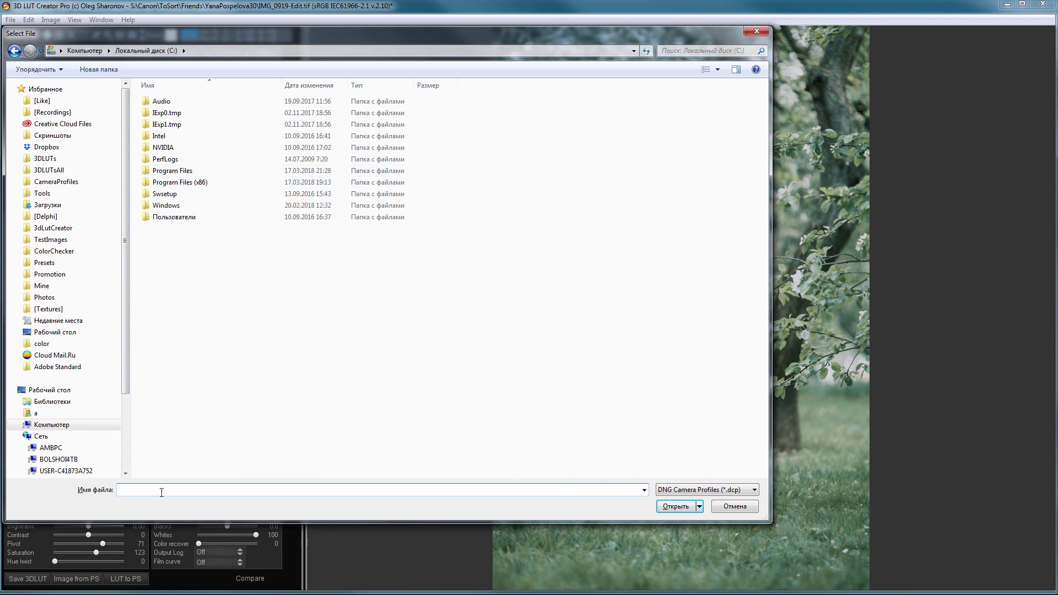
type("ProgramData")
key("Return")
double_click(172, 127)
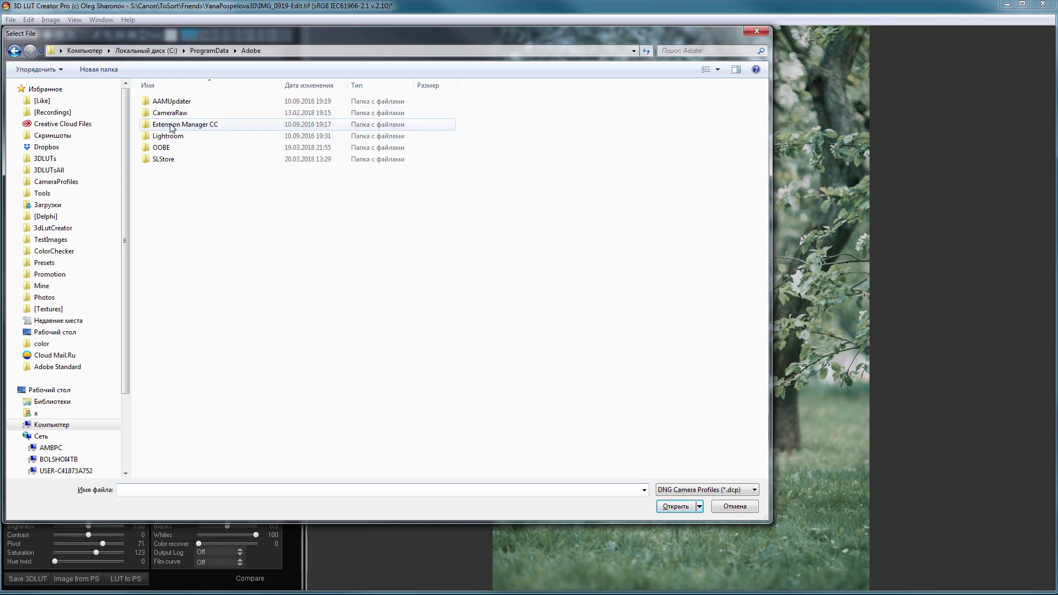
double_click(170, 113)
left_click(185, 104)
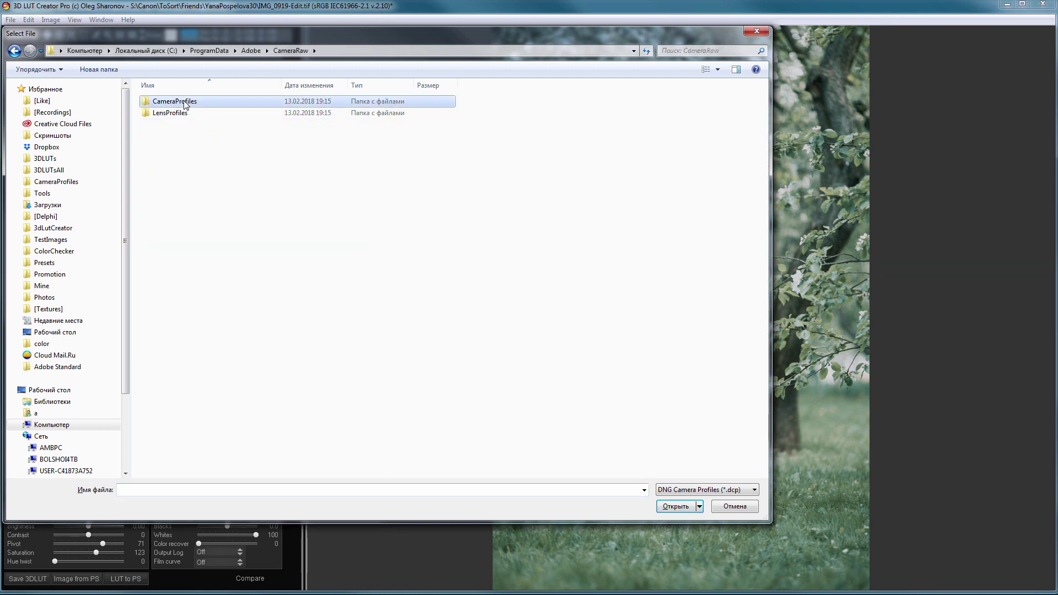
double_click(185, 104)
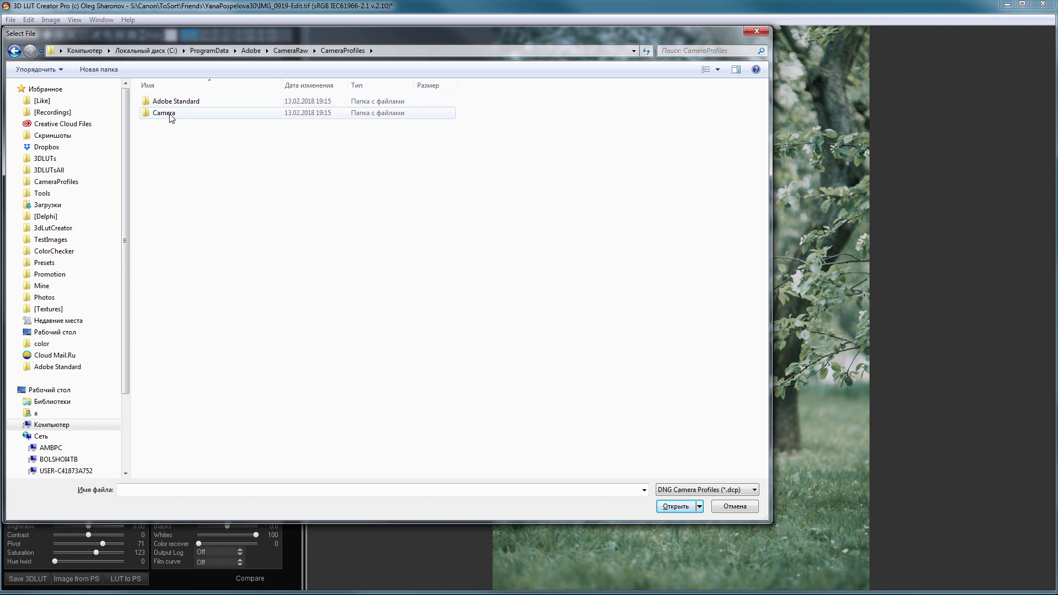
double_click(177, 102)
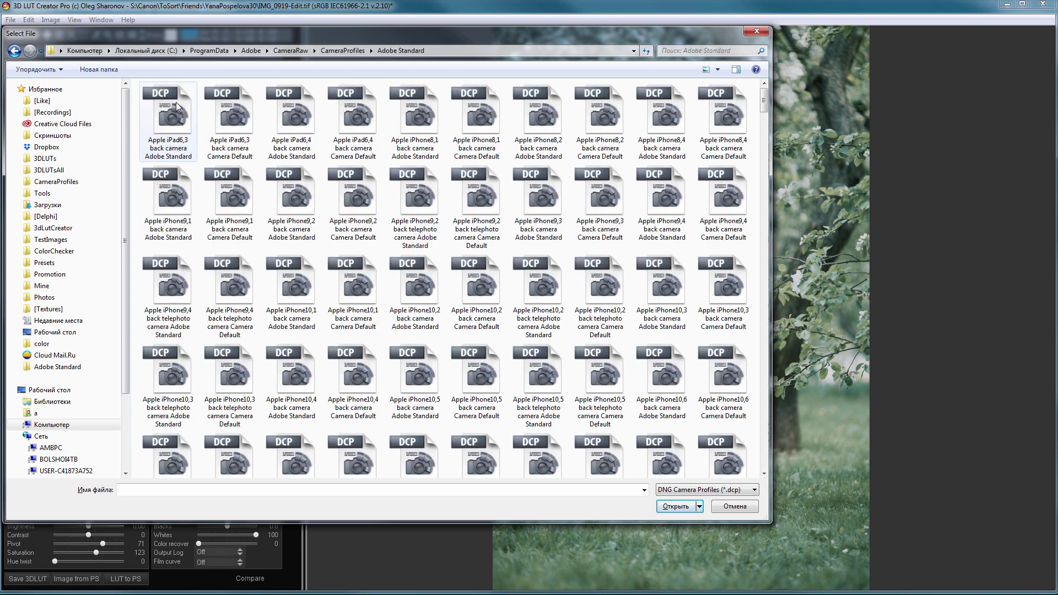
scroll(431, 310, "down", 5)
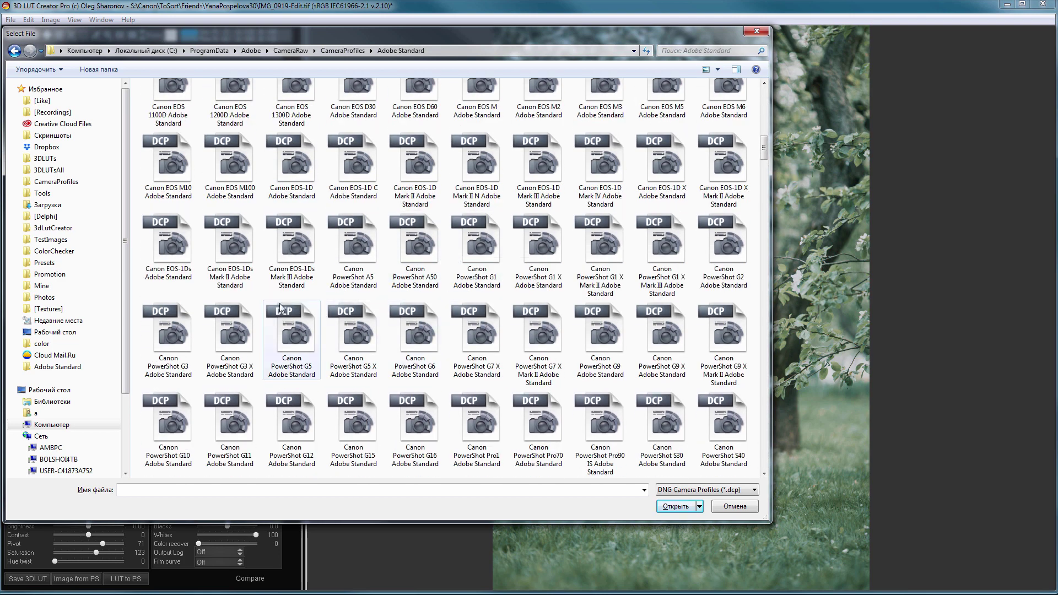
scroll(388, 215, "up", 5)
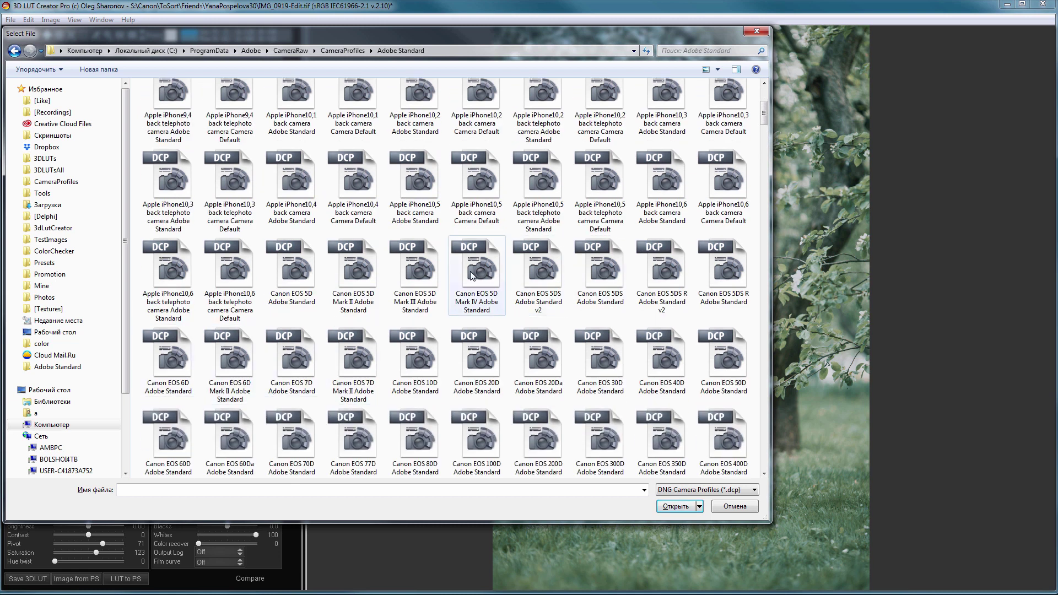
left_click(350, 272)
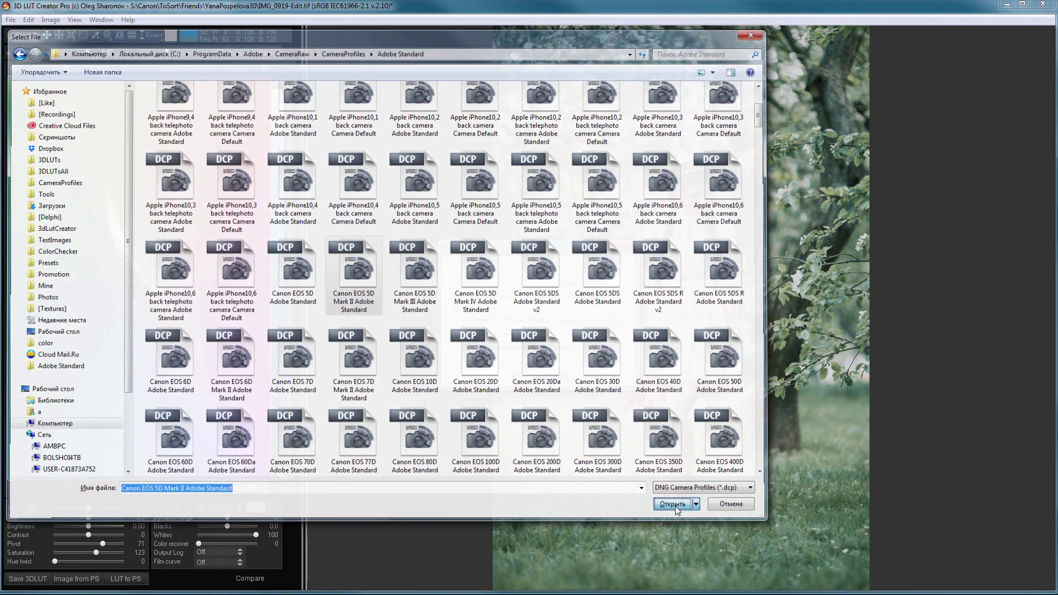
left_click(676, 506)
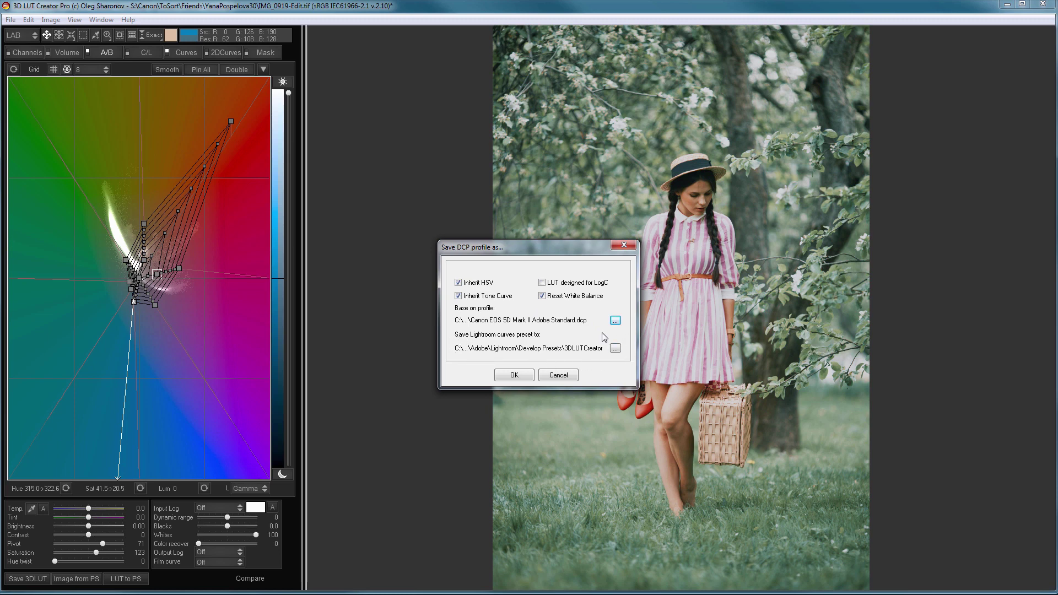
Cancel the curves preset folder browser, then open a Windows Explorer window with Win+E.
left_click(615, 348)
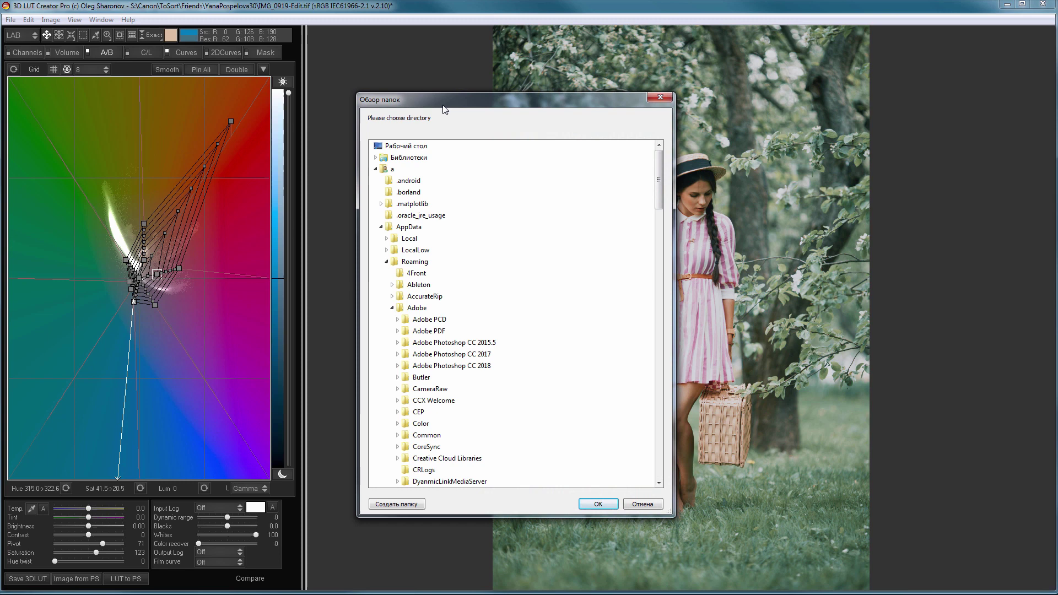
left_click_drag(659, 256, 659, 160)
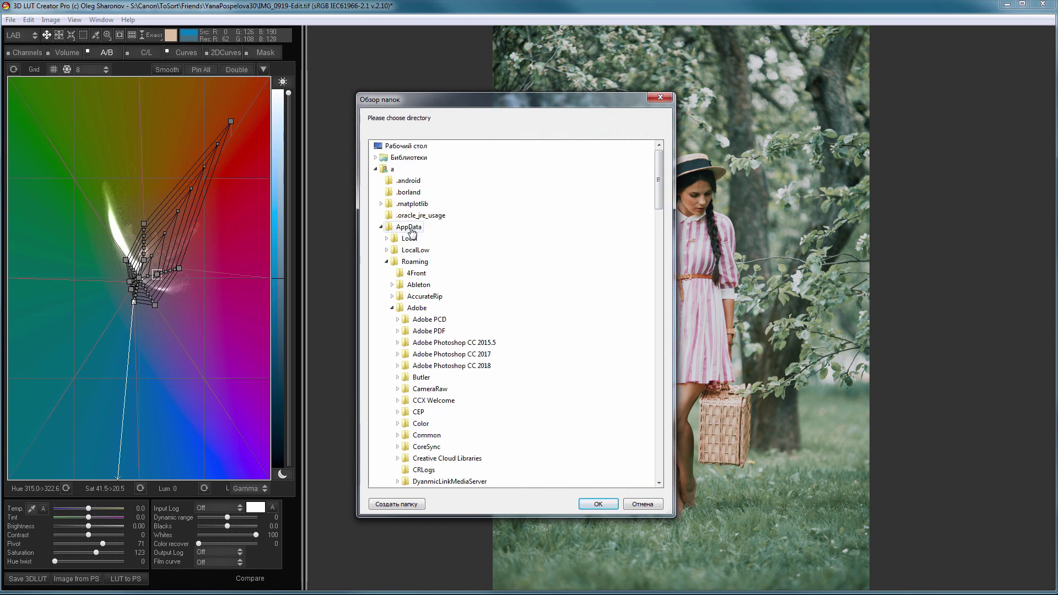
left_click(641, 504)
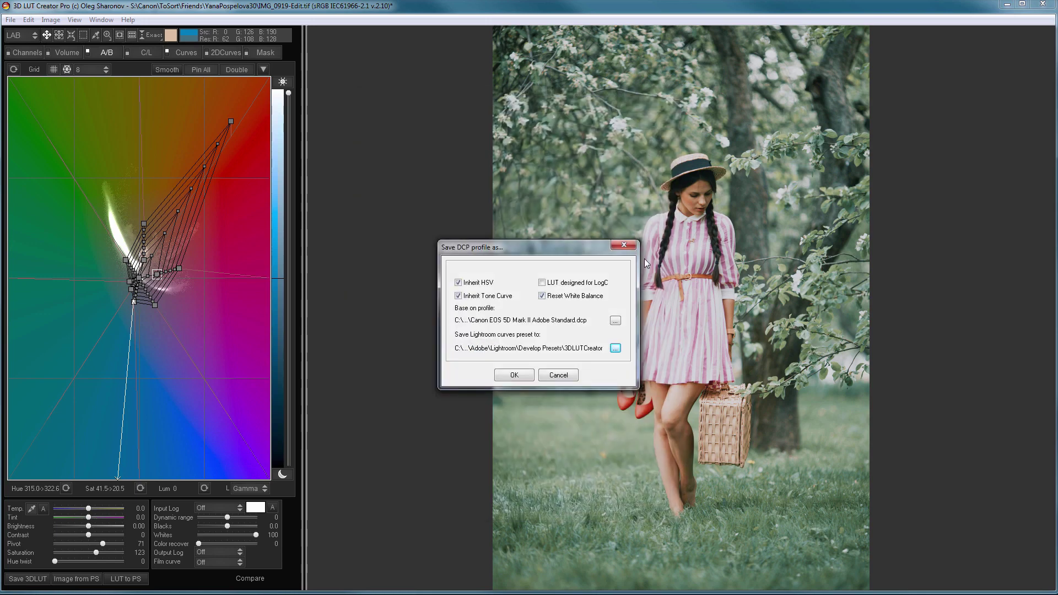
key("super+e")
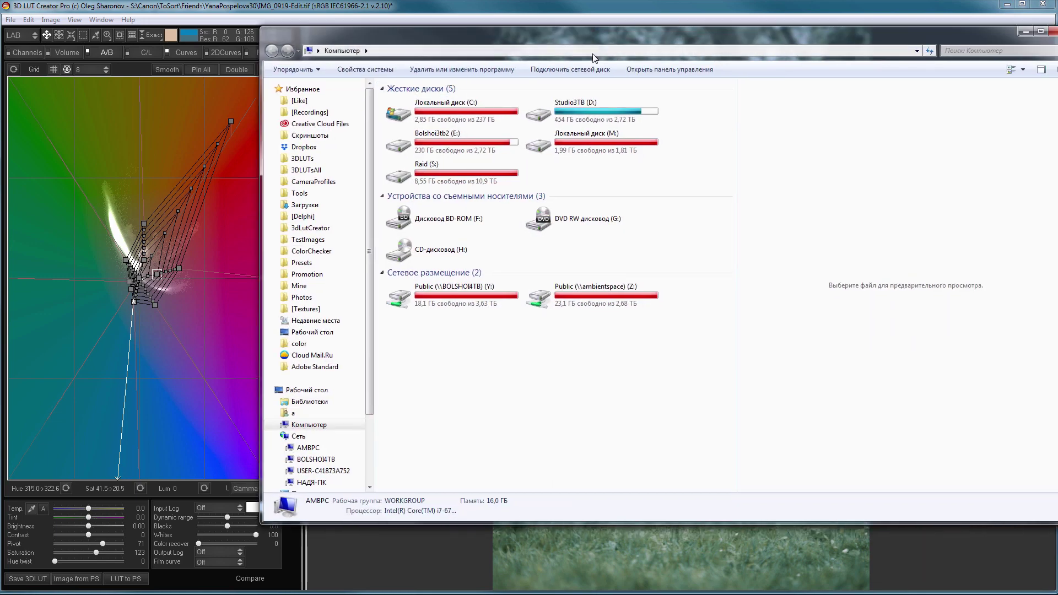
Paste the %appdata%\Adobe\Lightroom\Develop Presets\3DLUTCreator path into the curves preset field.
left_click(592, 54)
type("%appdata%")
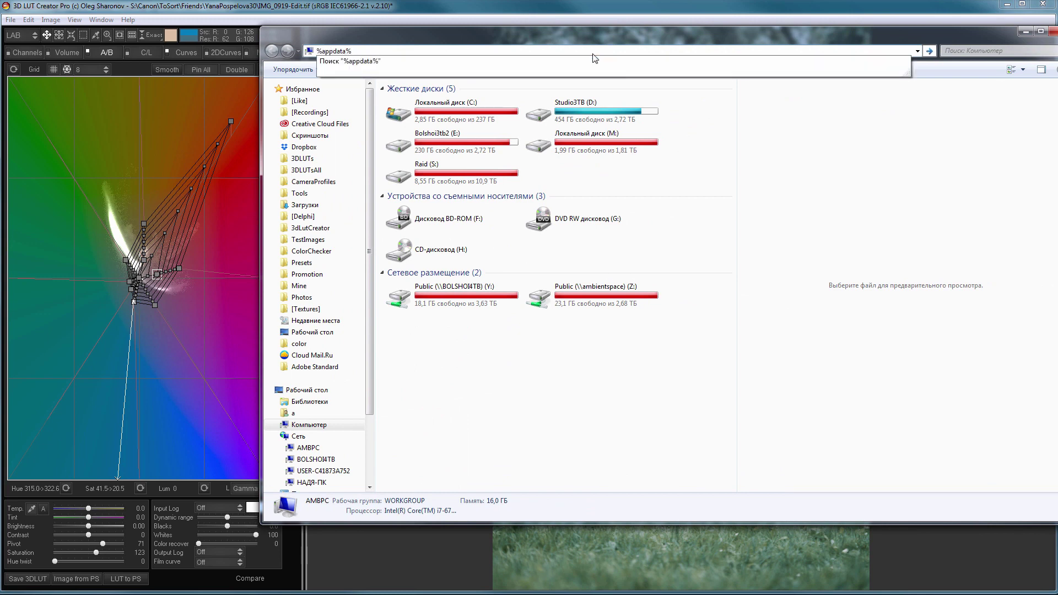
key("Return")
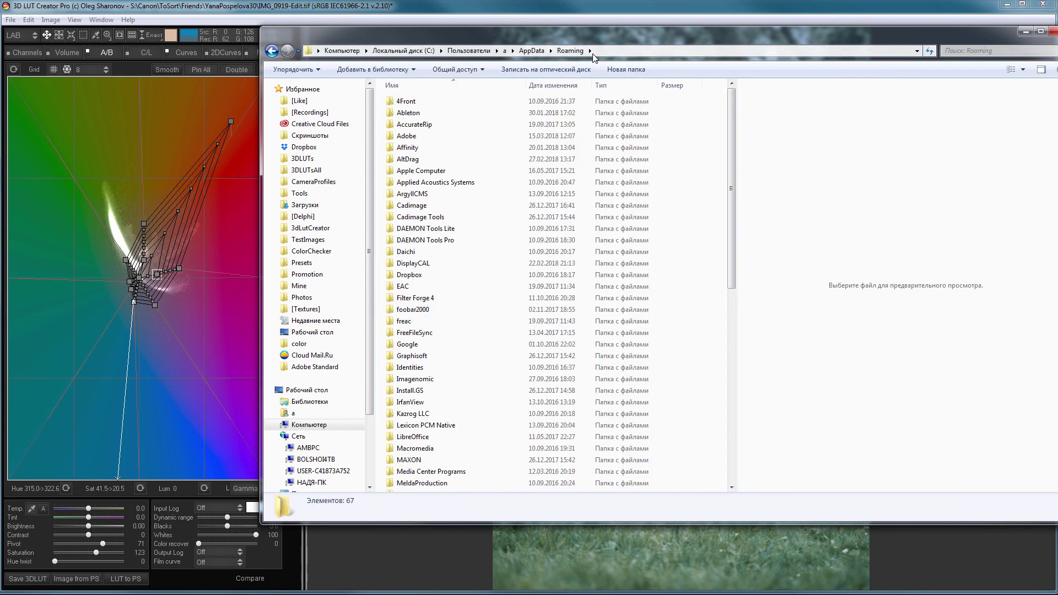
double_click(408, 136)
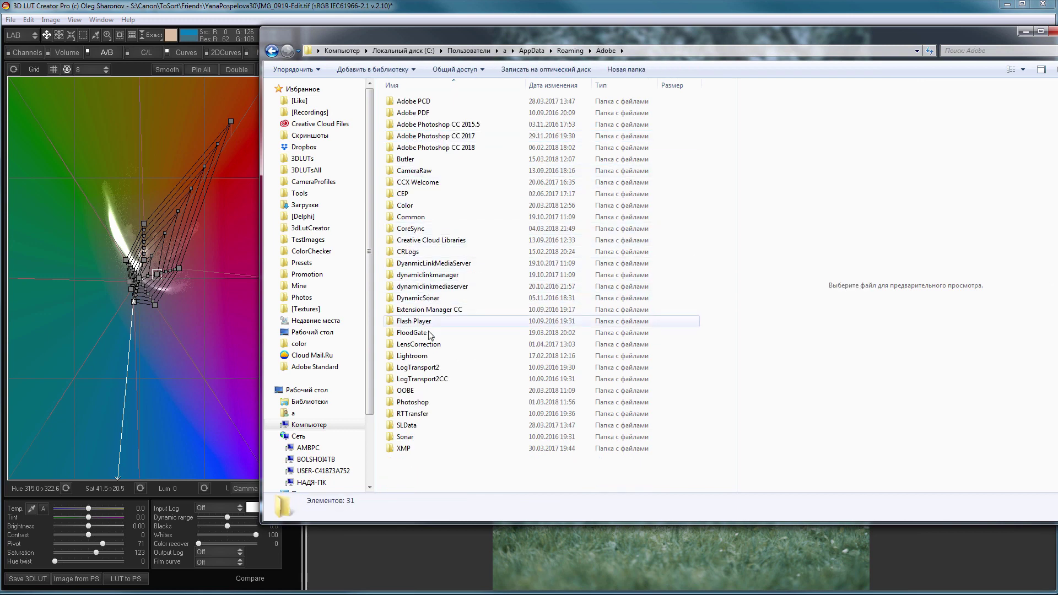
double_click(413, 355)
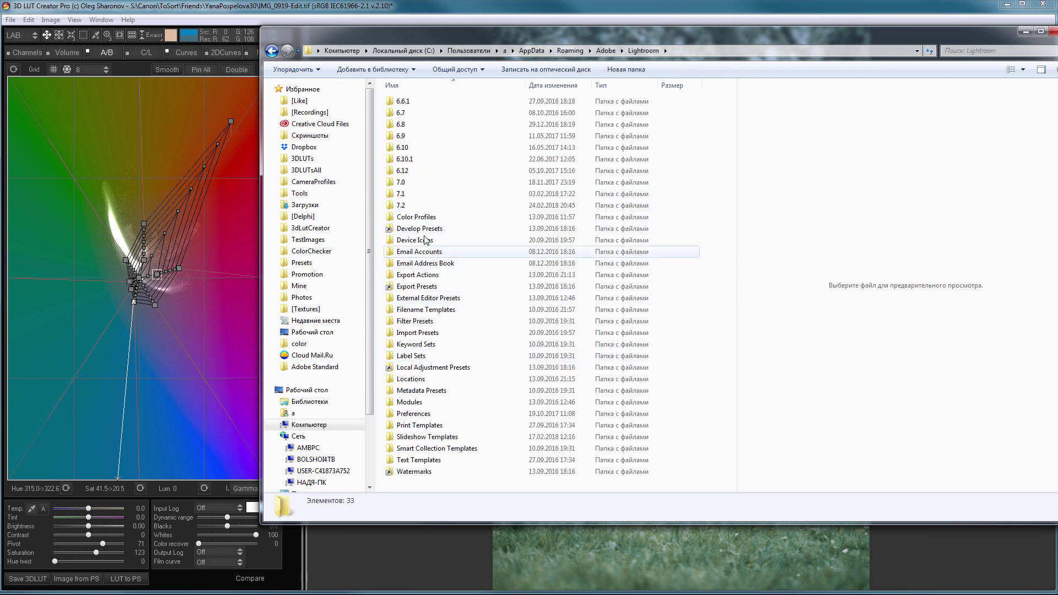
double_click(420, 229)
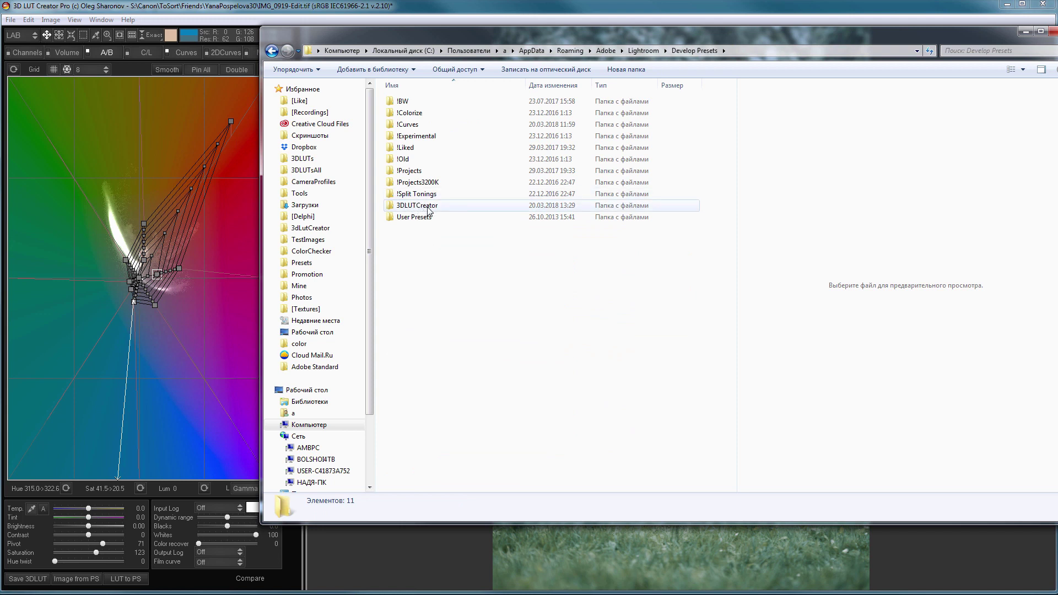
double_click(432, 206)
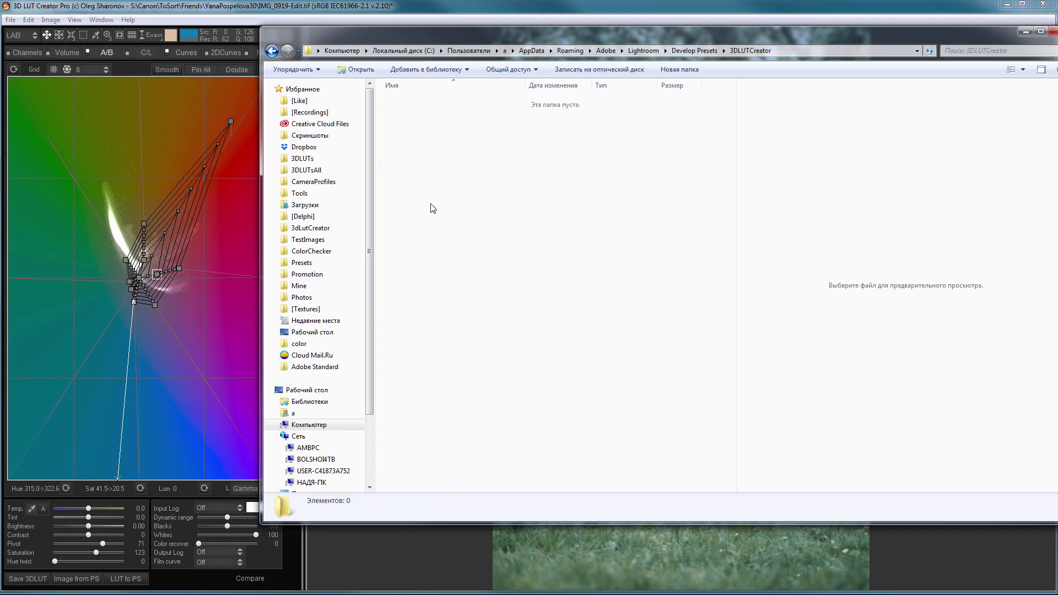
left_click(786, 50)
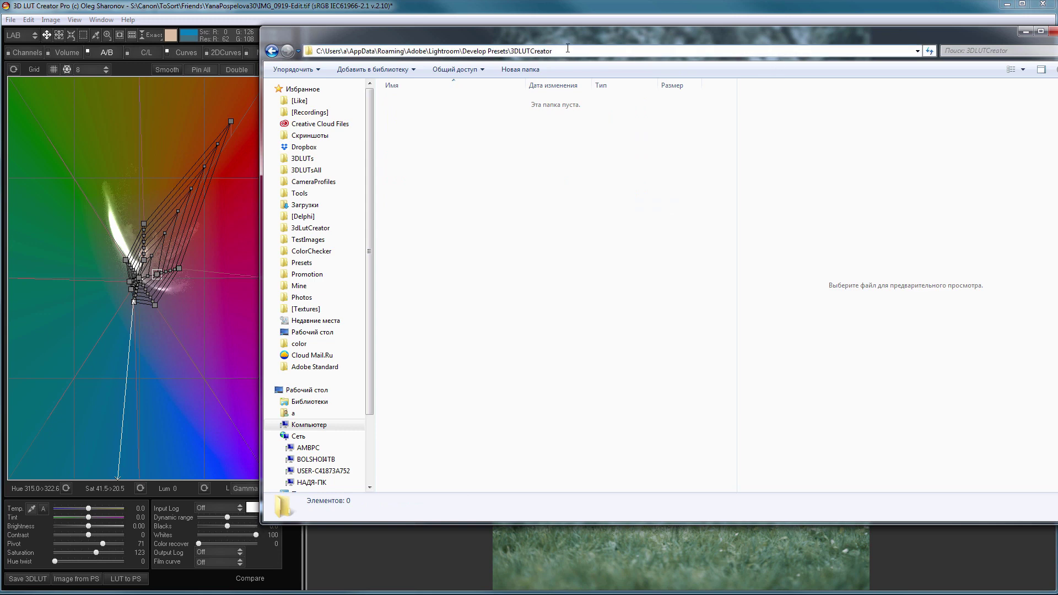
key("alt+F4")
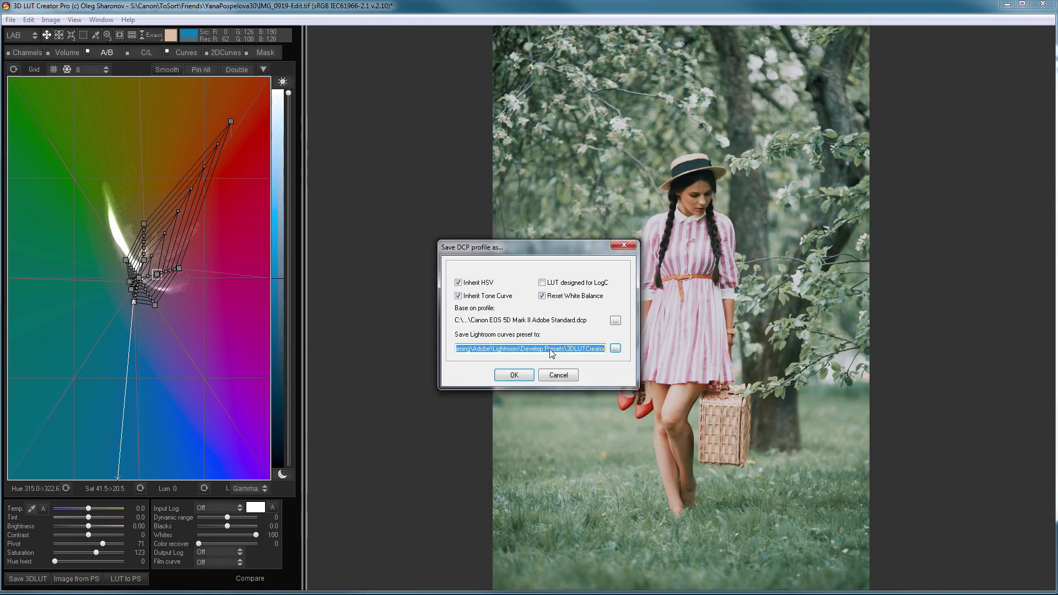
type("C:\\Users\\a\\AppData\\Roaming\\Adobe\\Lightroom\\Develop Presets\\3DLUTCreator")
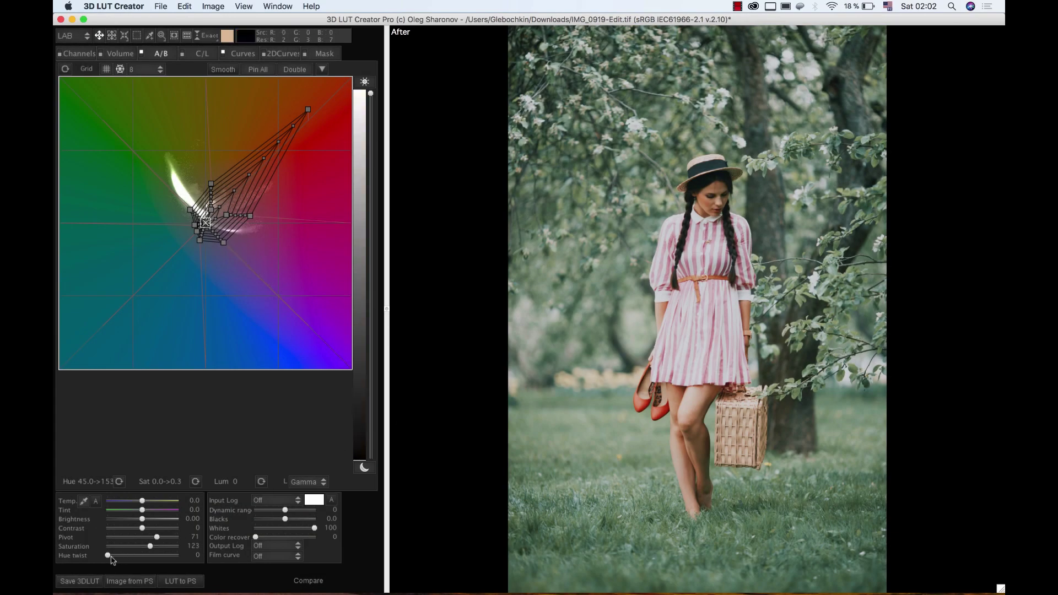
Save the LUT, browsing to Library/Application Support/Adobe/CameraRaw/CameraProfiles.
left_click(91, 582)
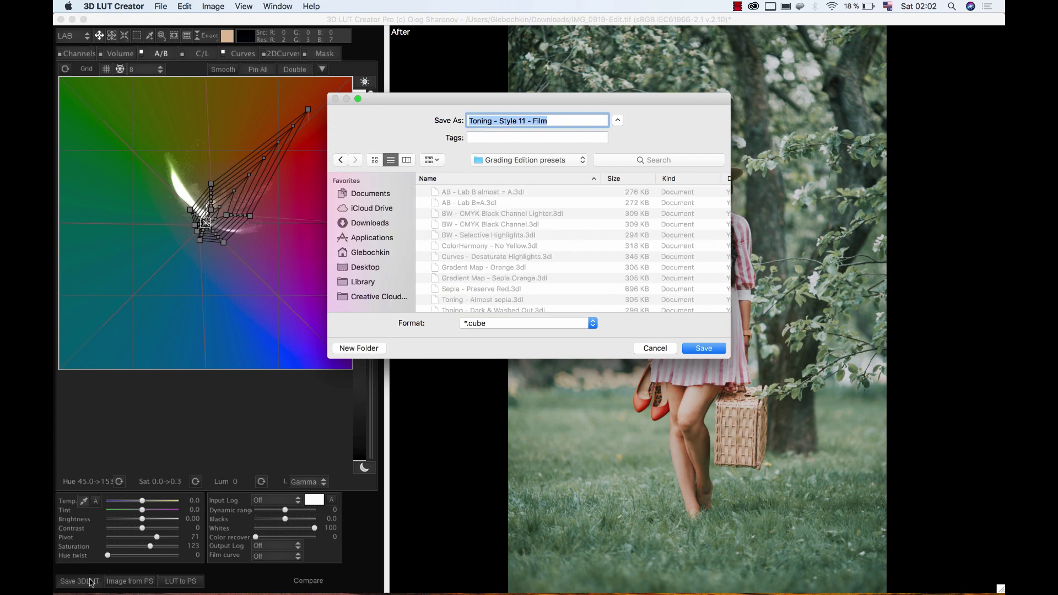
left_click(354, 283)
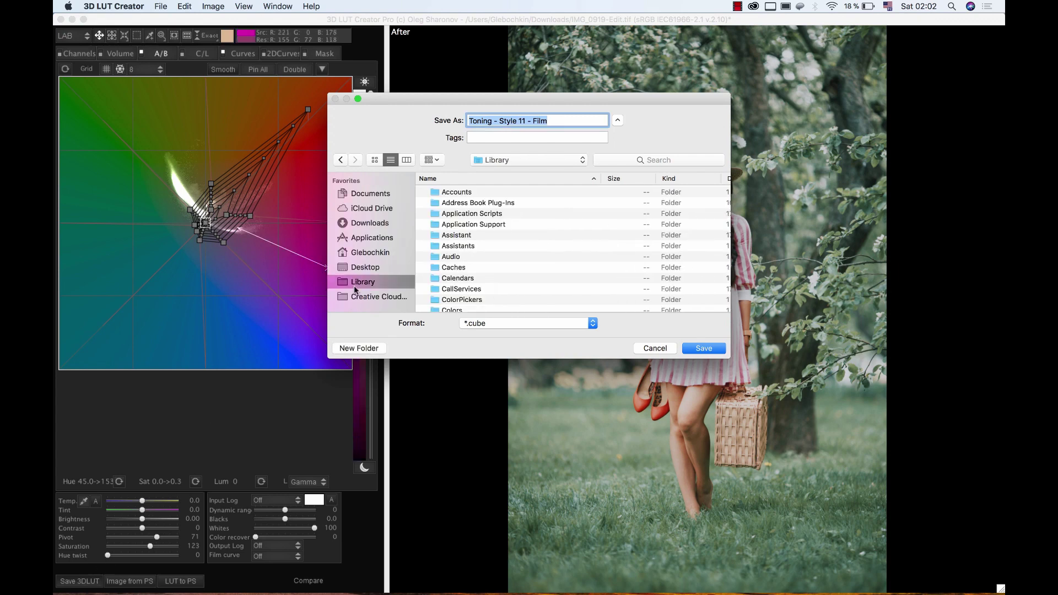
double_click(473, 225)
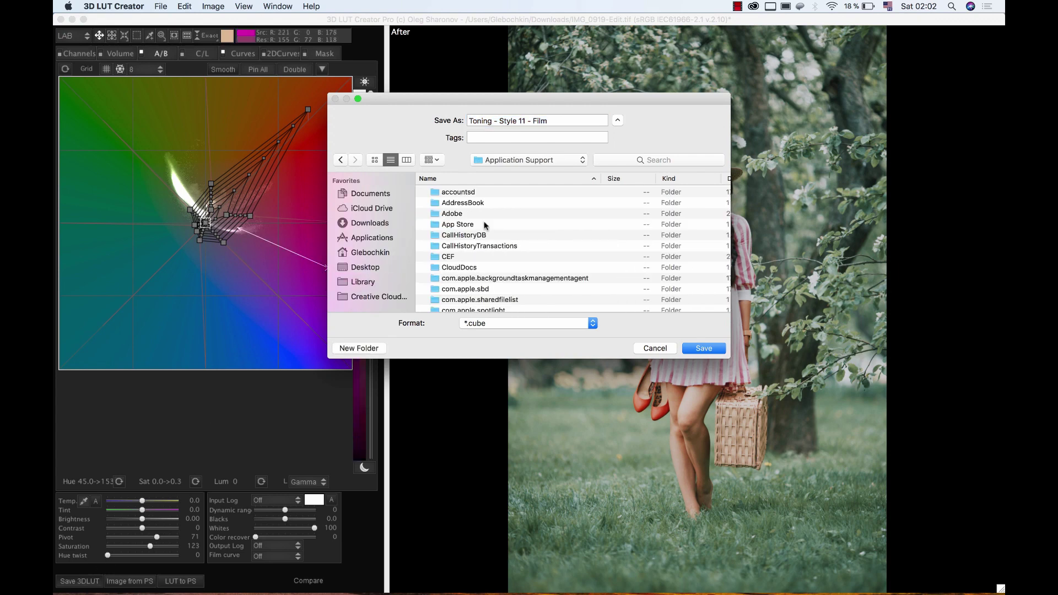
left_click(452, 215)
double_click(452, 218)
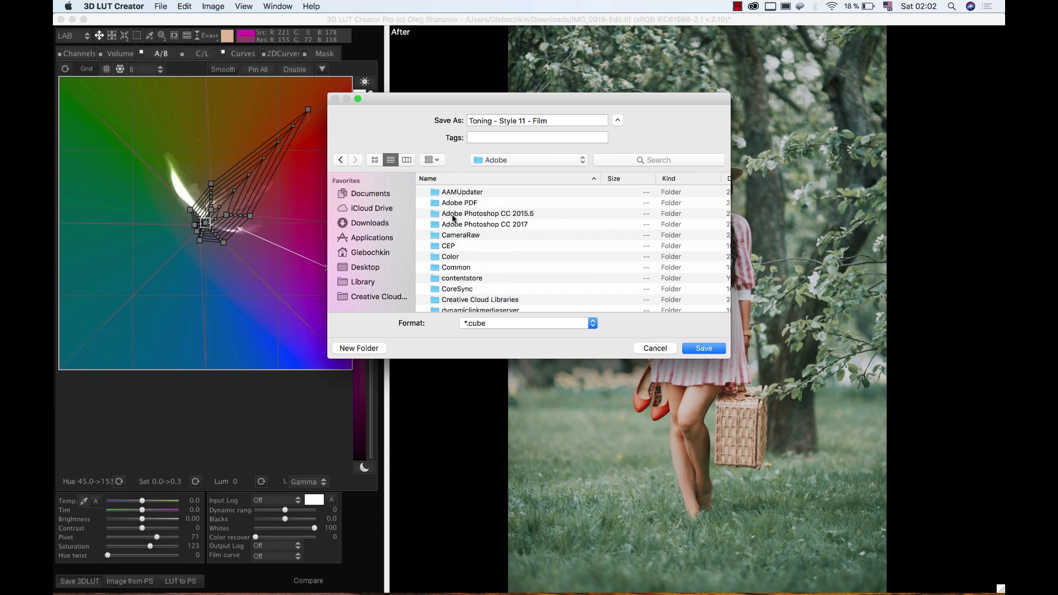
left_click(460, 236)
double_click(459, 235)
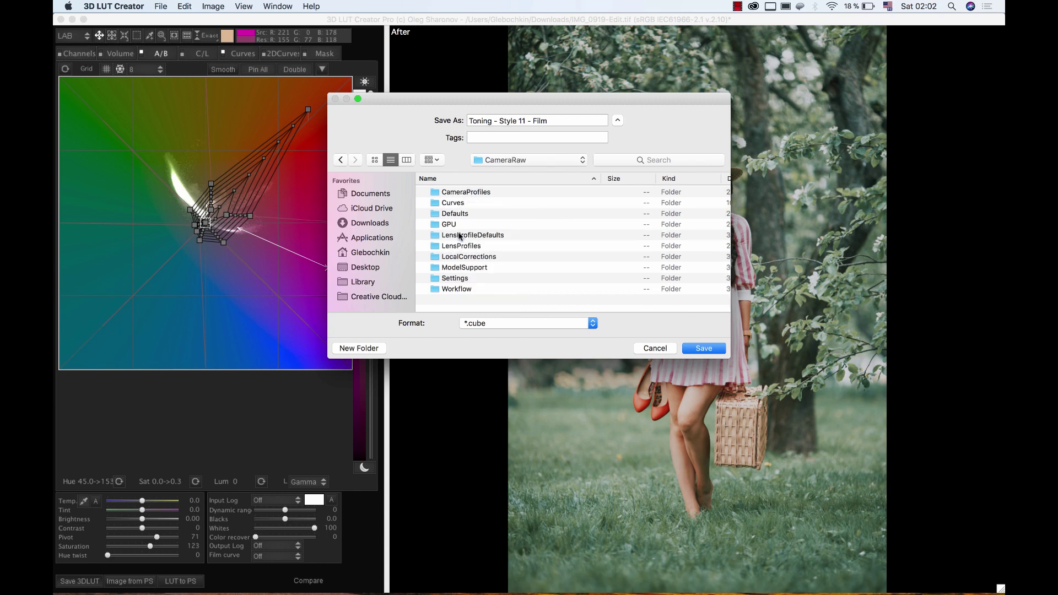
double_click(488, 197)
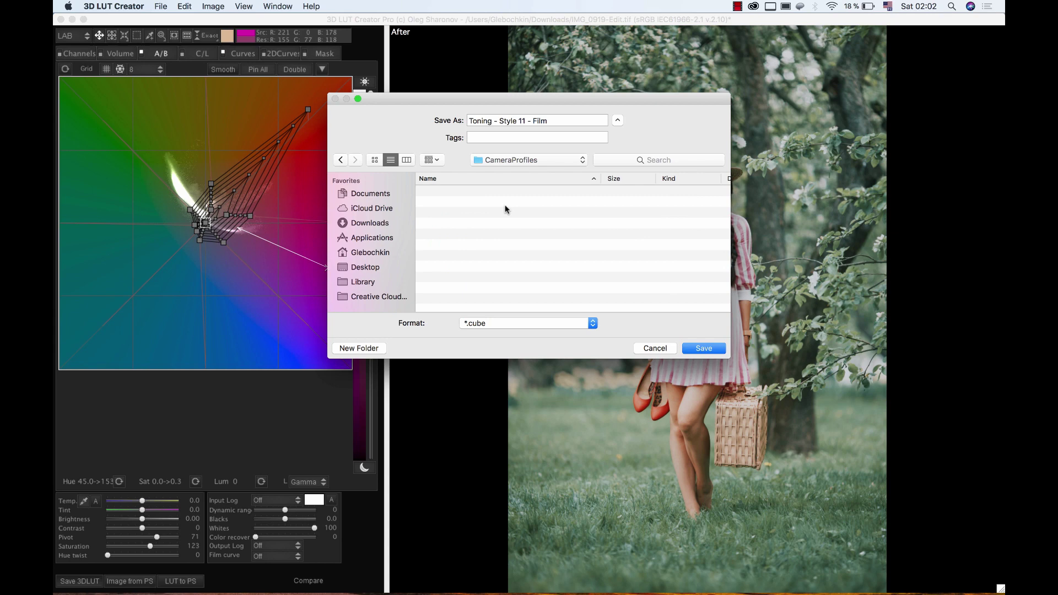
Save it in the DNG Camera Profile (*.dcp) format.
left_click(590, 323)
left_click(556, 384)
left_click(703, 349)
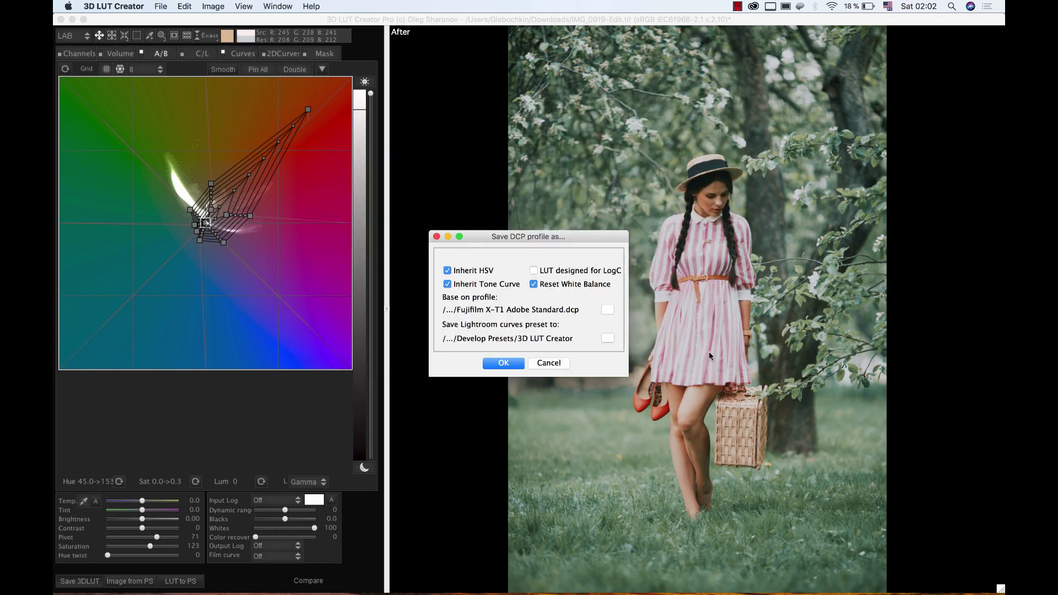
Browse to Macintosh HD > Library > Application Support > Adobe > CameraRaw > CameraProfiles > Adobe Standard for a base profile.
left_click(607, 312)
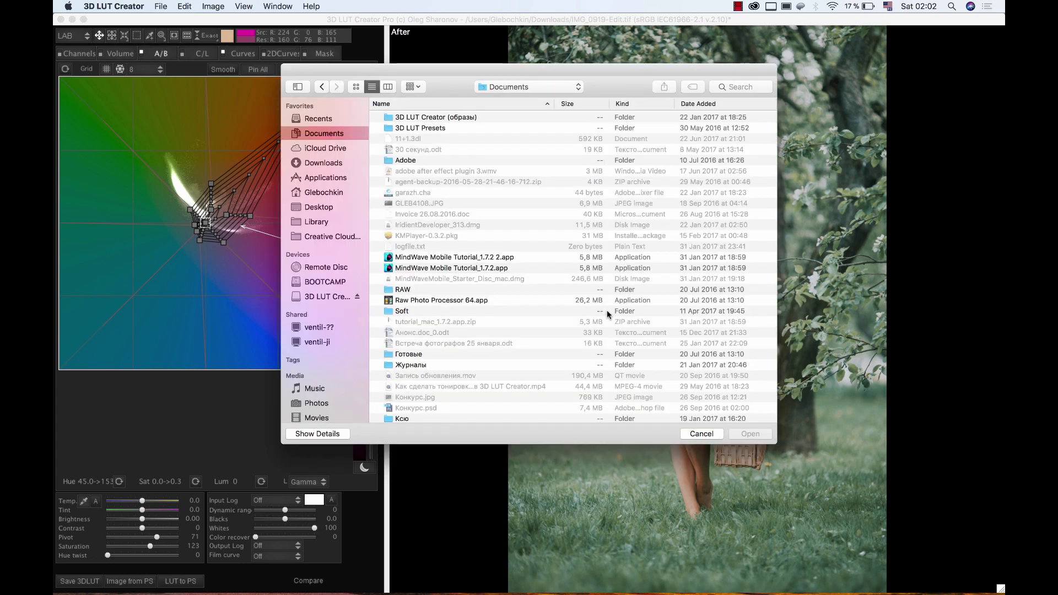
left_click(573, 86)
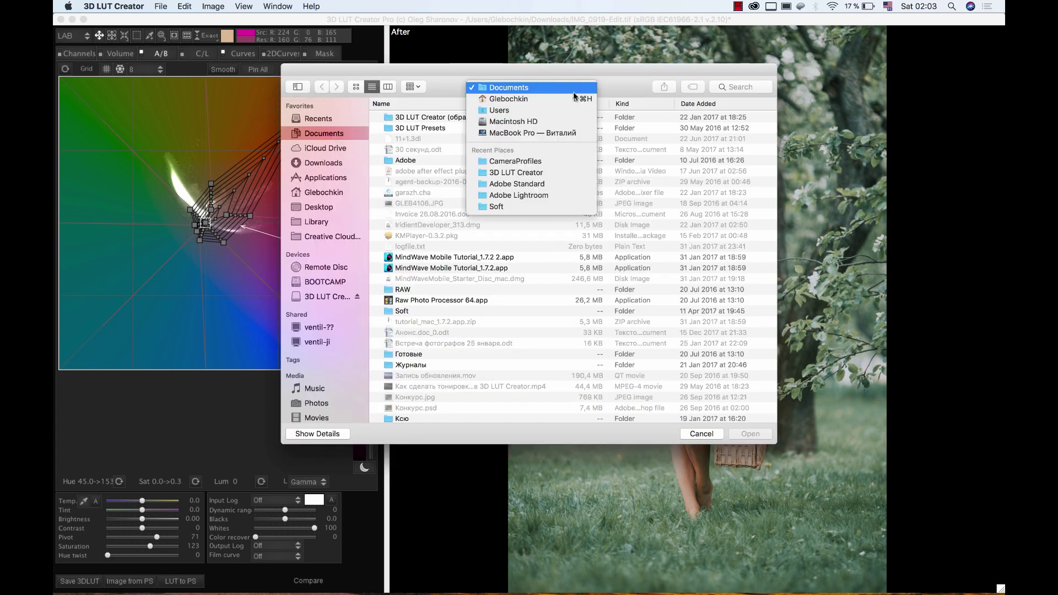
left_click(541, 122)
double_click(408, 127)
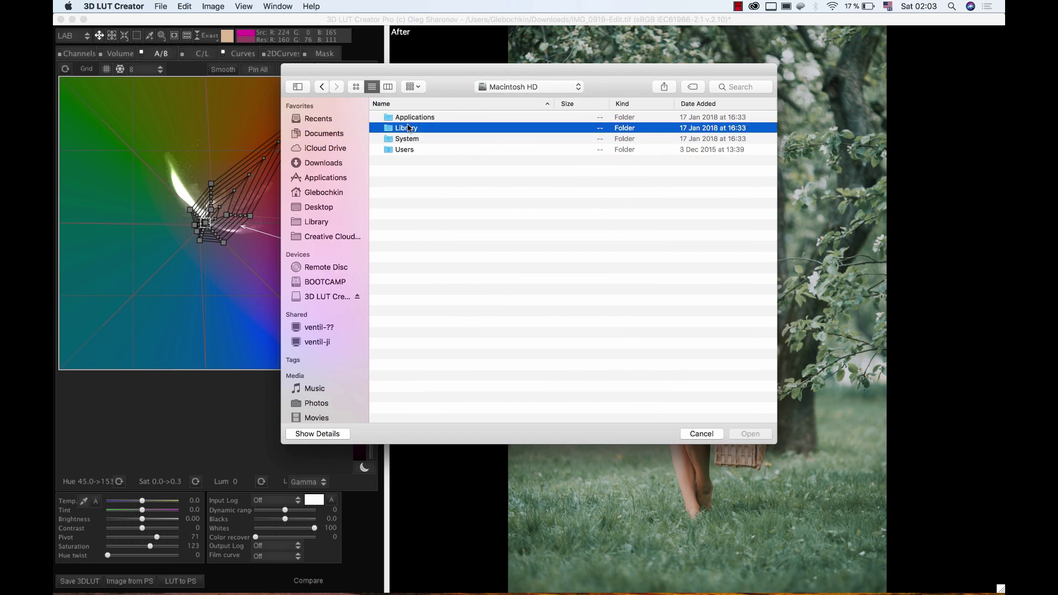
double_click(427, 118)
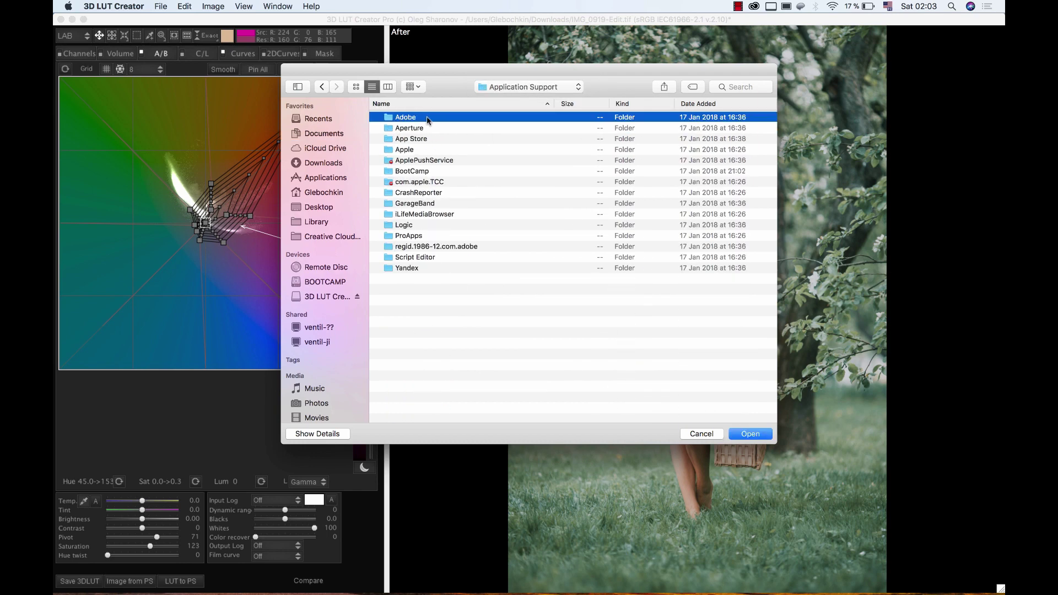
double_click(427, 118)
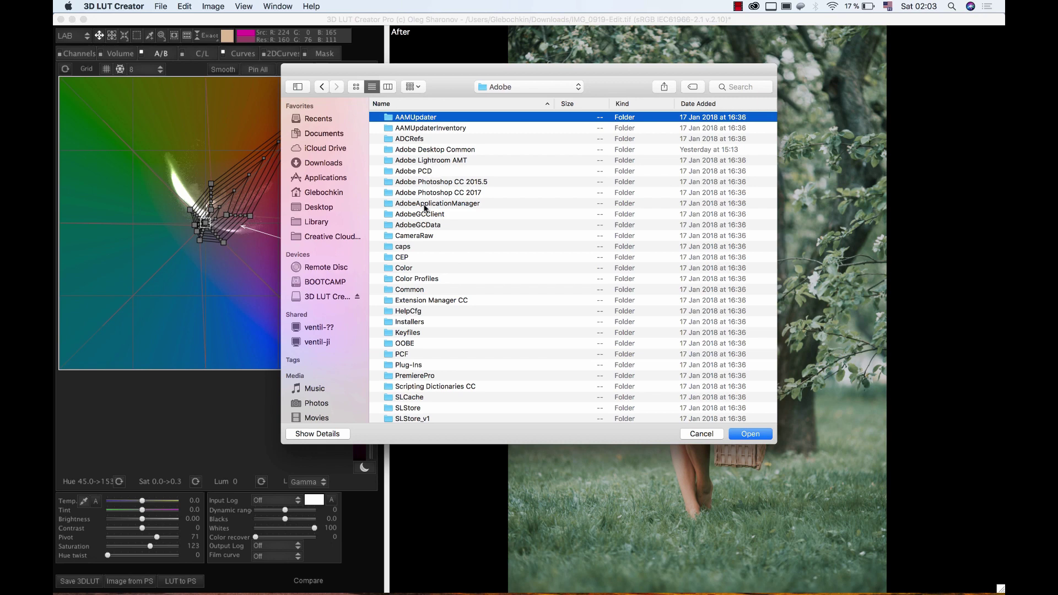
double_click(415, 235)
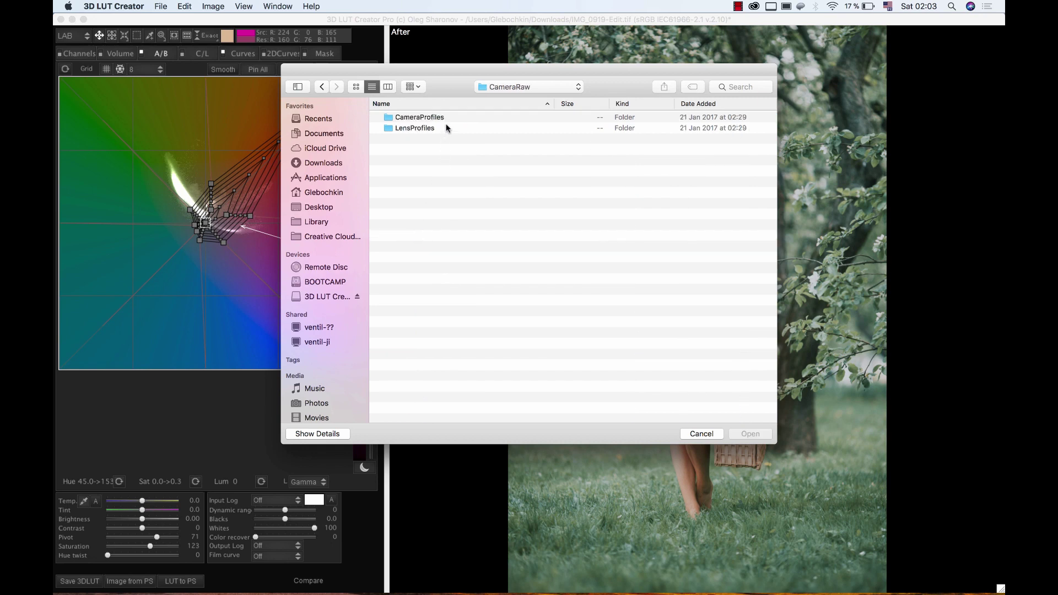
double_click(448, 116)
double_click(448, 117)
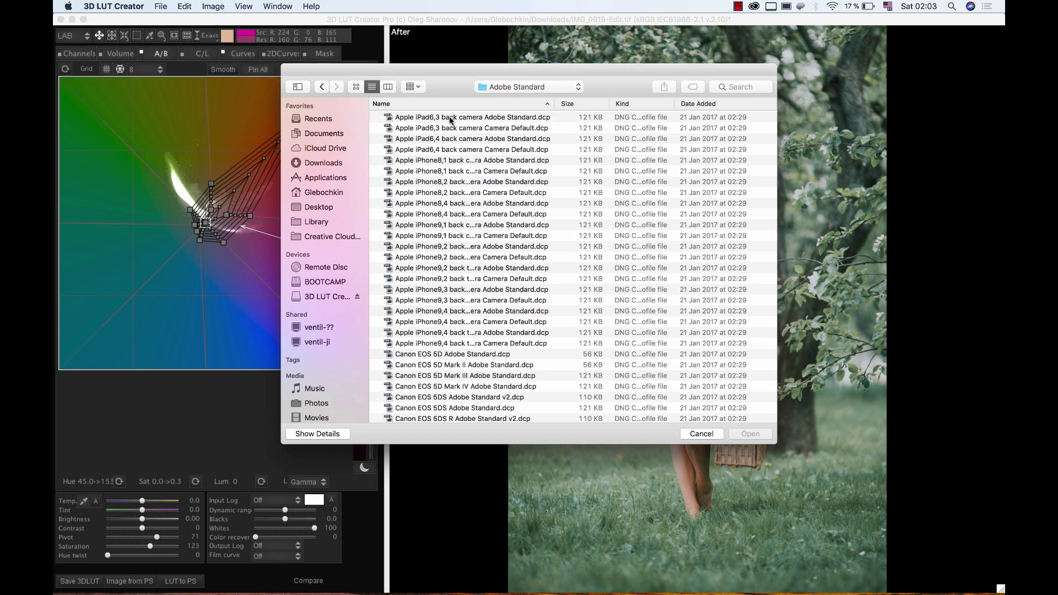
Choose Canon EOS 5D Mark II Adobe Standard.dcp as the base profile.
scroll(501, 231, "down", 10)
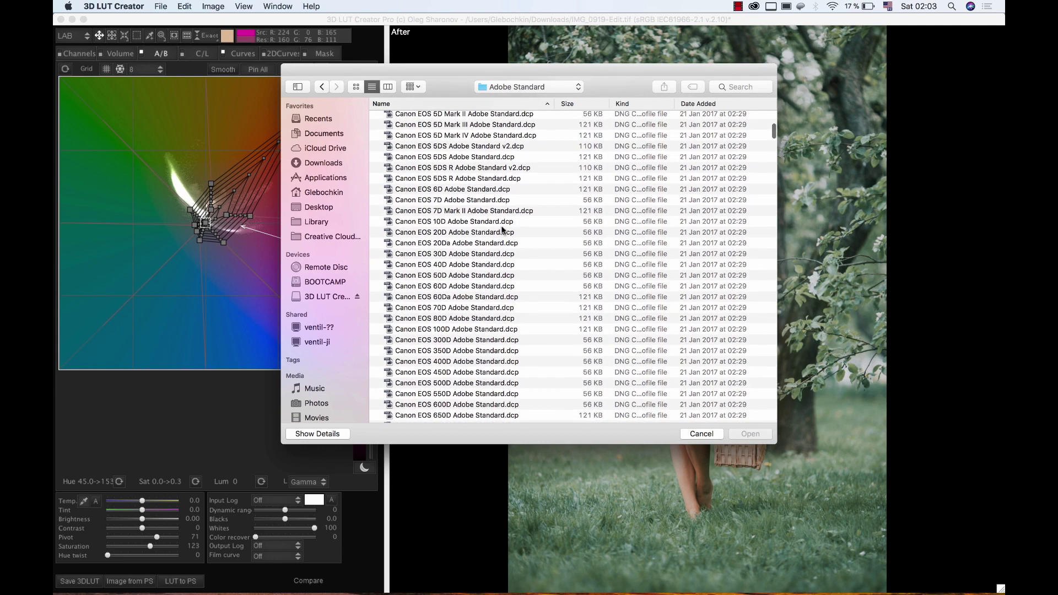
scroll(501, 230, "up", 3)
left_click(514, 174)
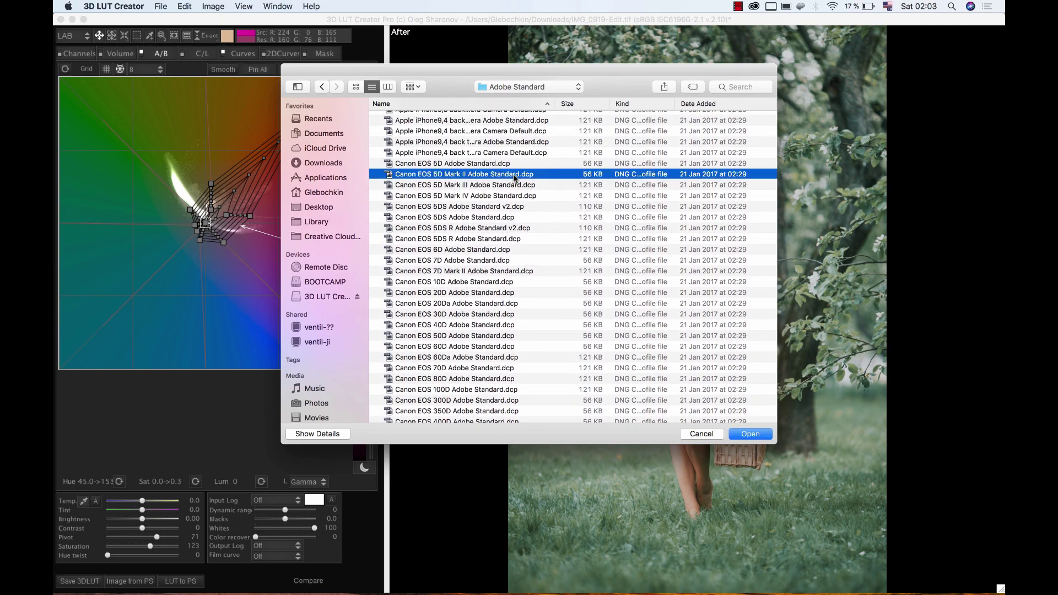
left_click(752, 434)
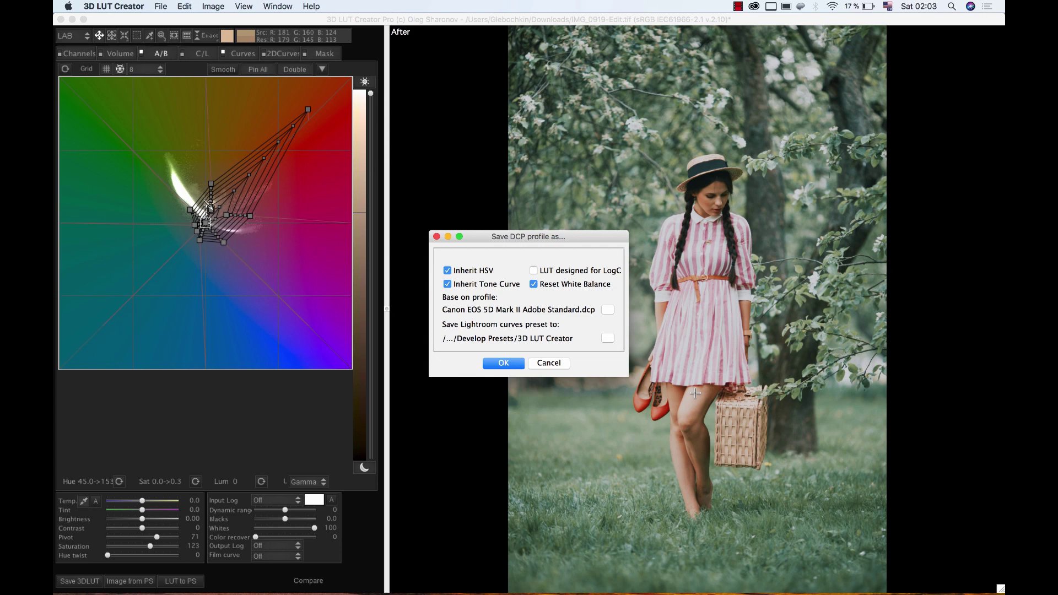
Set the curves preset destination to Library > Application Support > Adobe > Lightroom > Develop Presets > 3D LUT Creator.
left_click(609, 339)
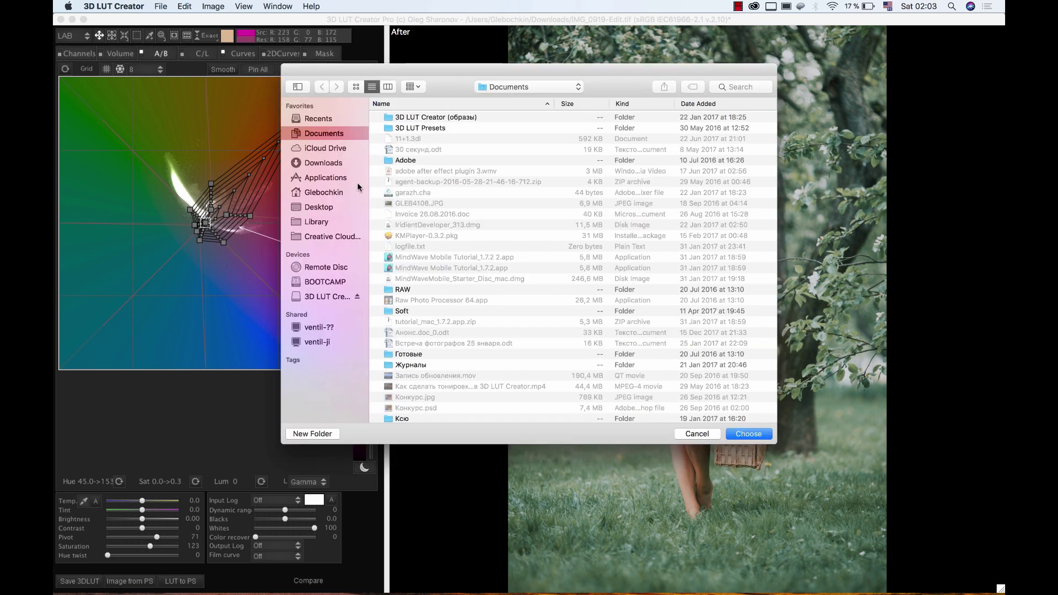
left_click(316, 222)
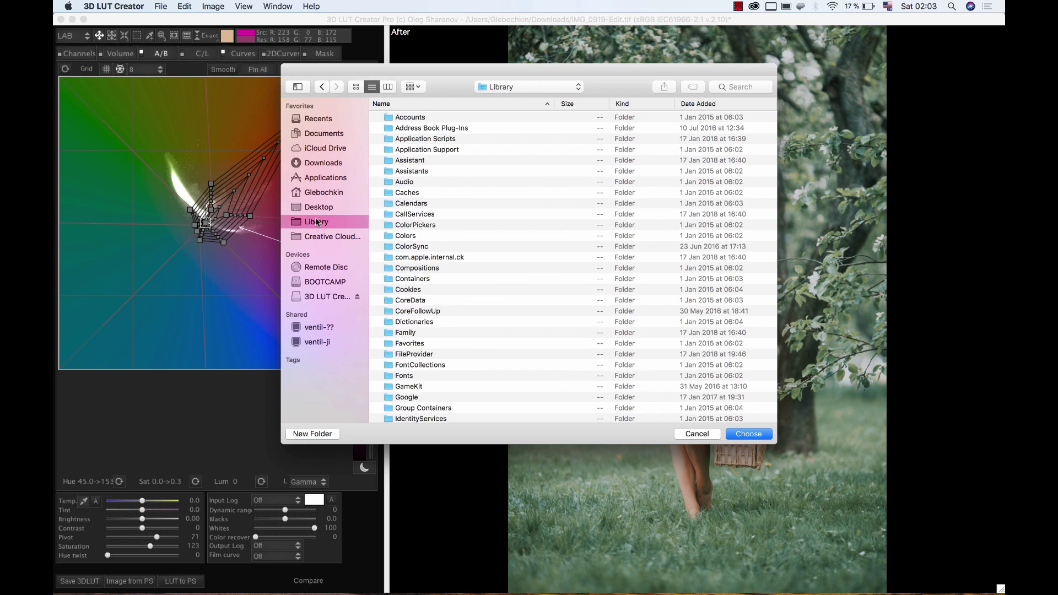
double_click(433, 150)
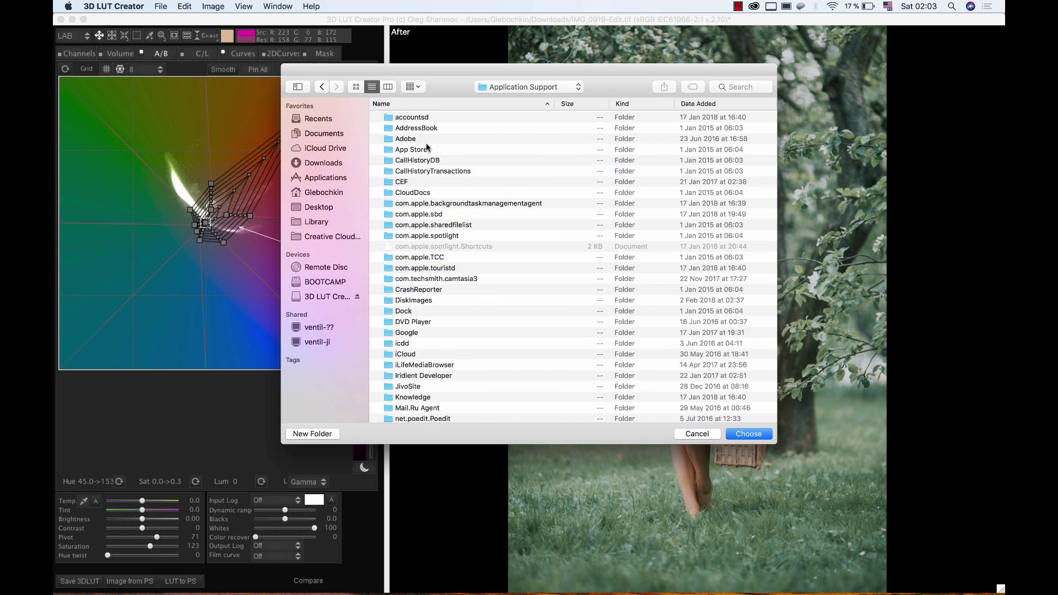
left_click(409, 141)
double_click(409, 141)
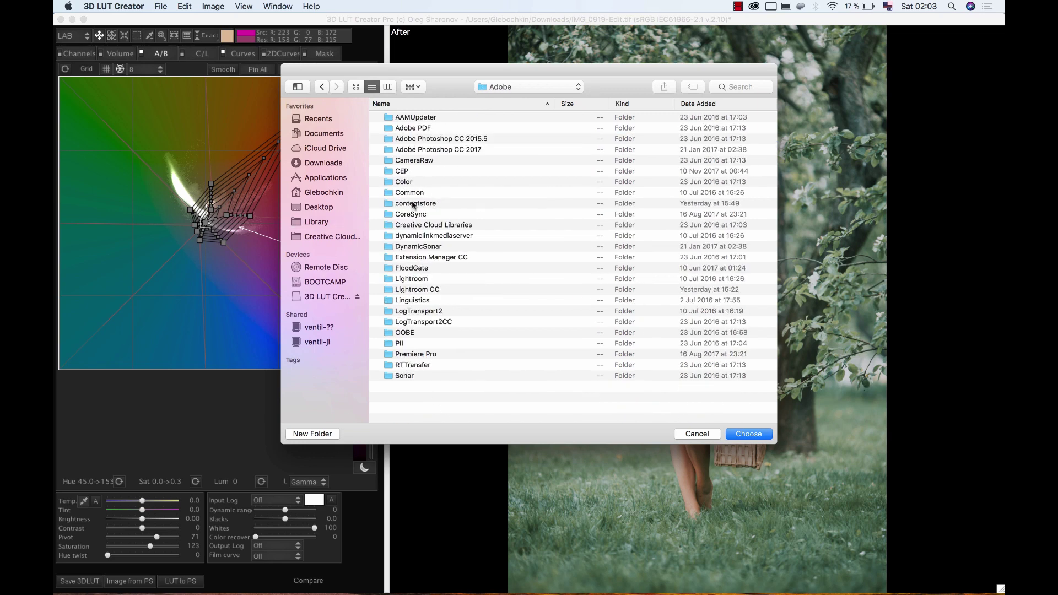
double_click(412, 278)
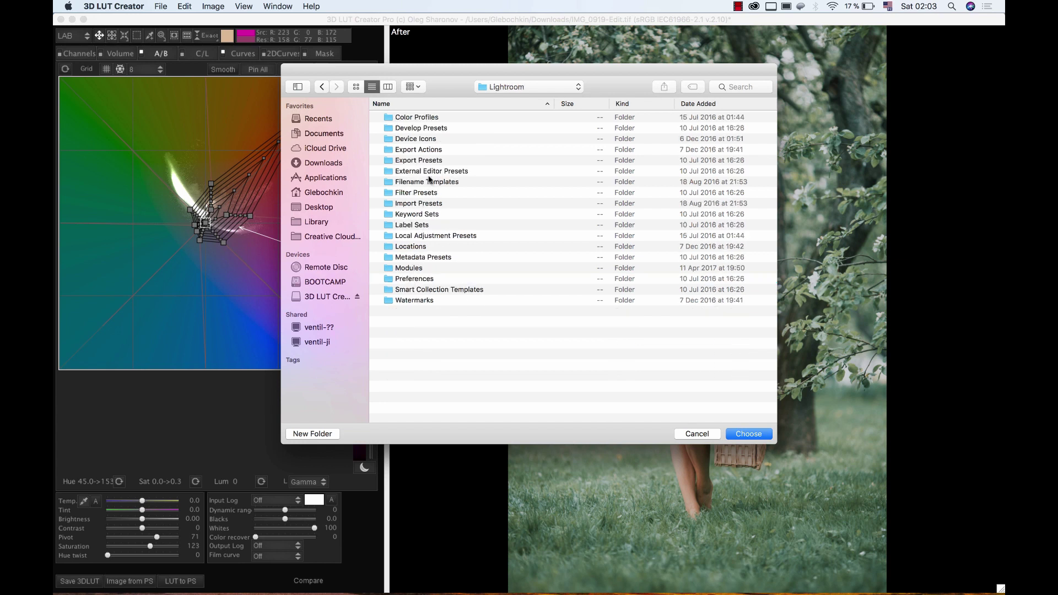
double_click(435, 128)
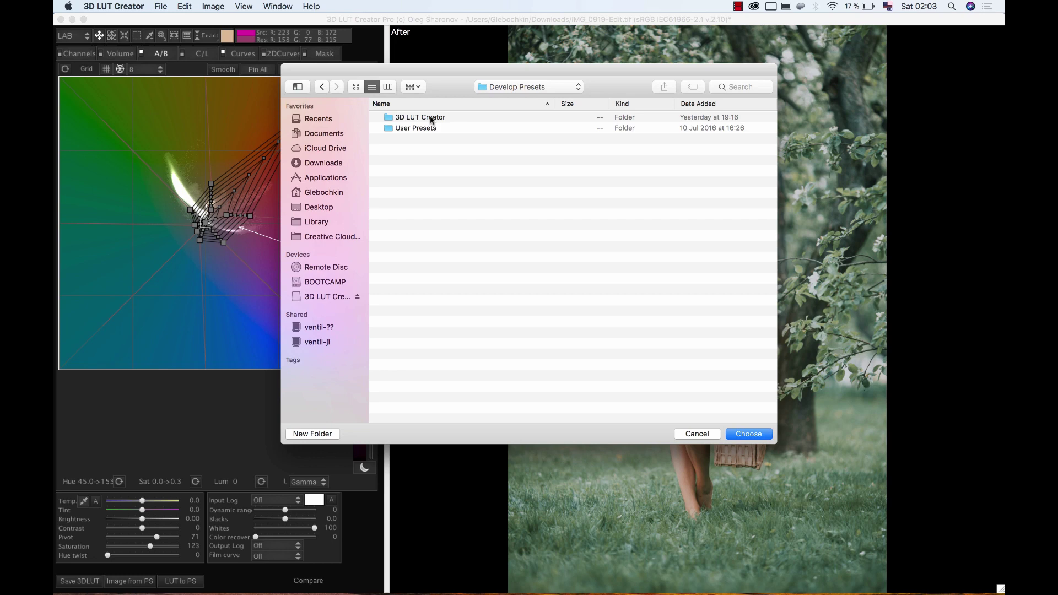
double_click(431, 117)
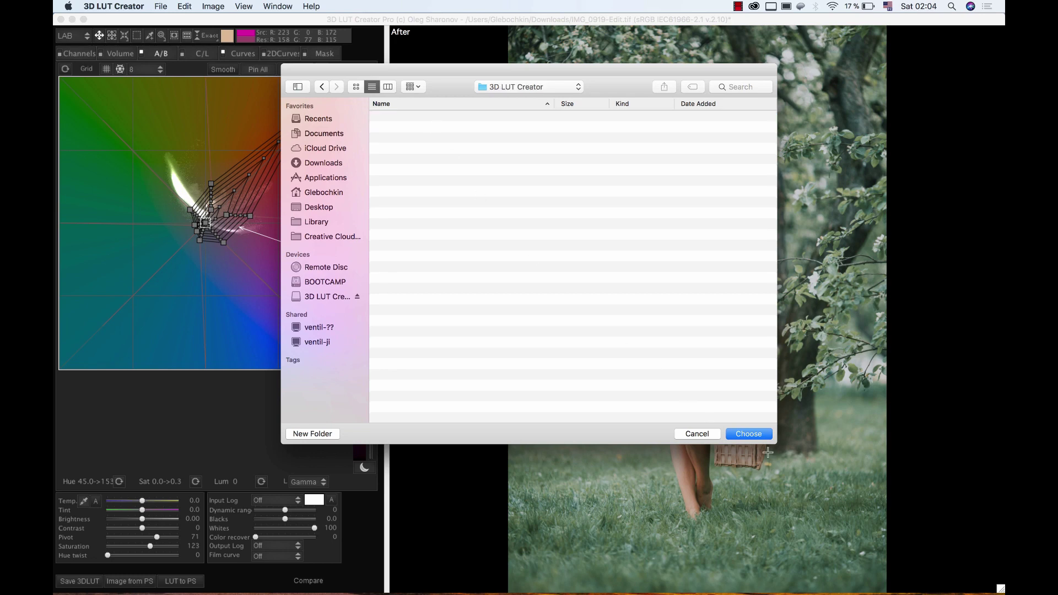
left_click(755, 434)
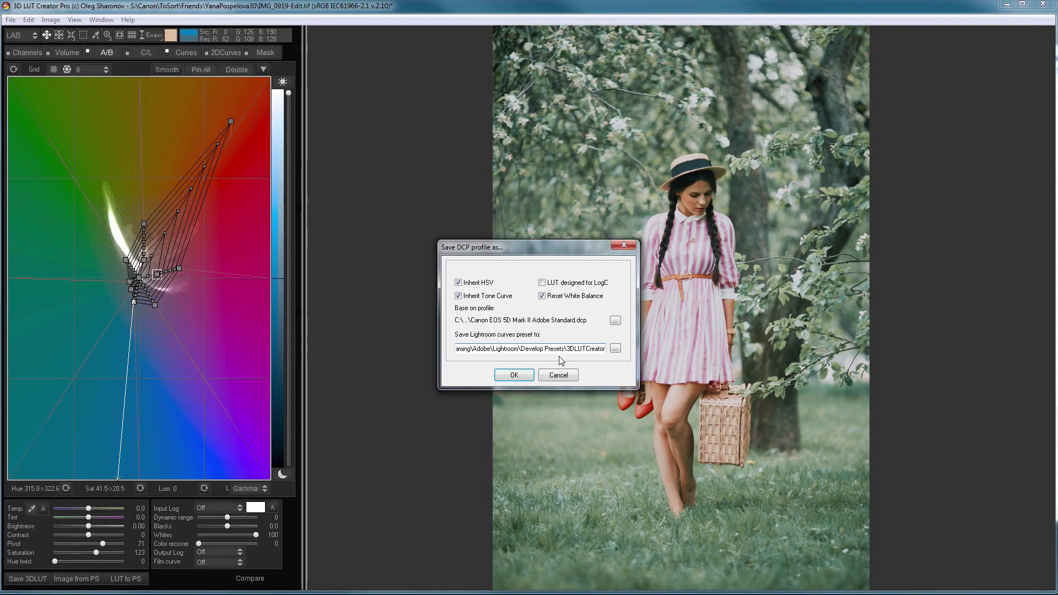
Export the DCP profile with Inherit HSV and Inherit Tone Curve left enabled.
key("Tab")
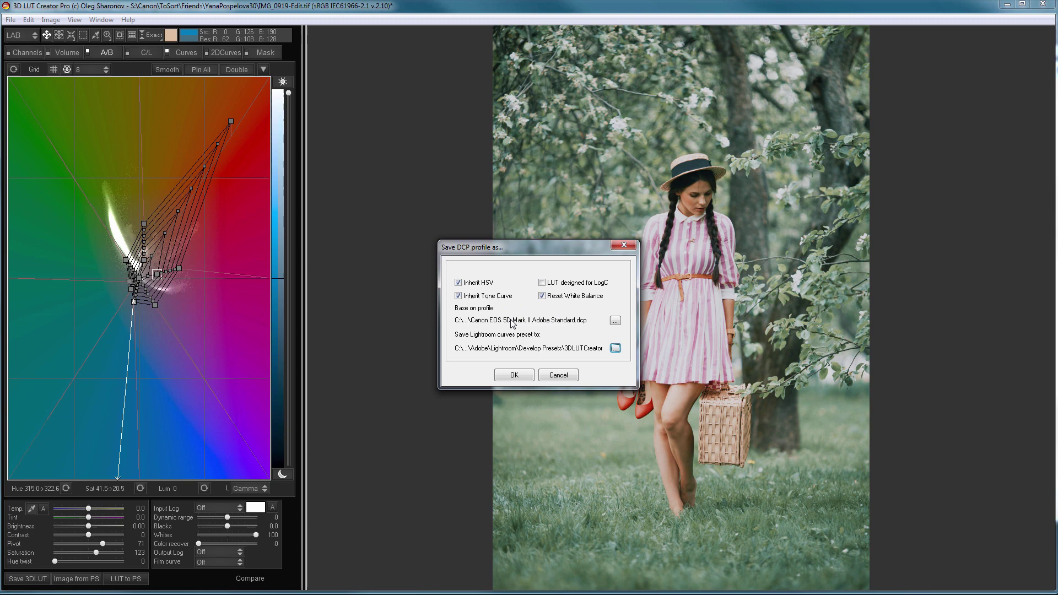
left_click(481, 283)
left_click(483, 296)
left_click(471, 282)
left_click(474, 296)
left_click(515, 376)
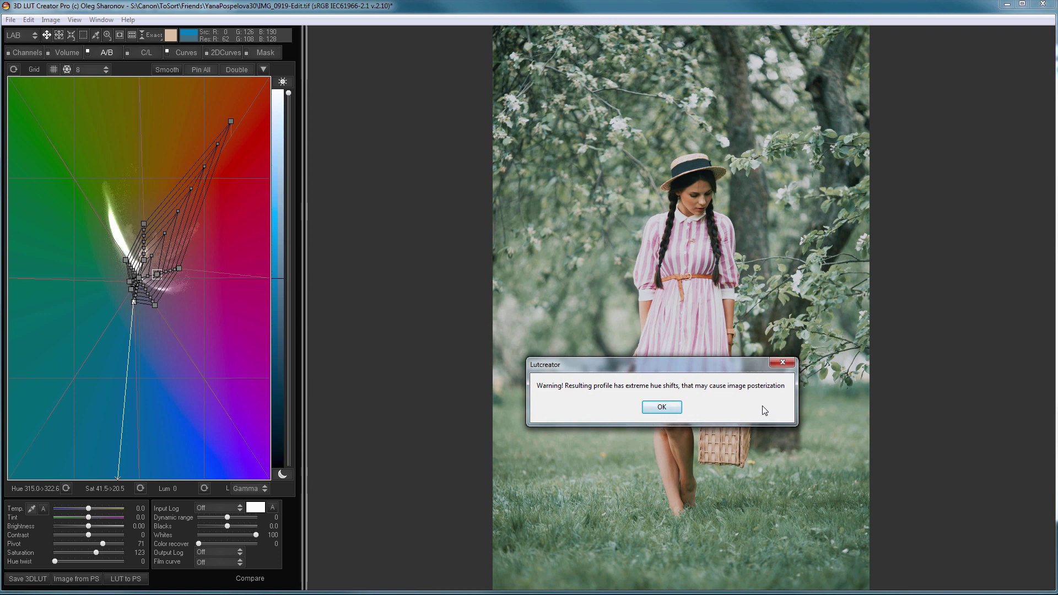
Move the extreme hue shift warning aside and acknowledge it with OK.
left_click_drag(675, 369, 669, 349)
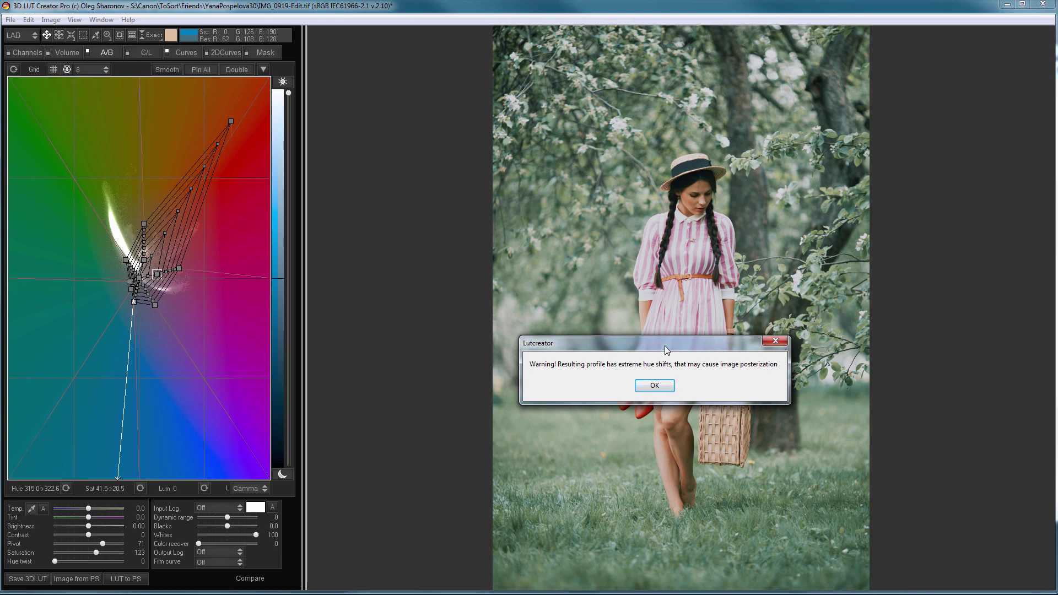
left_click(654, 385)
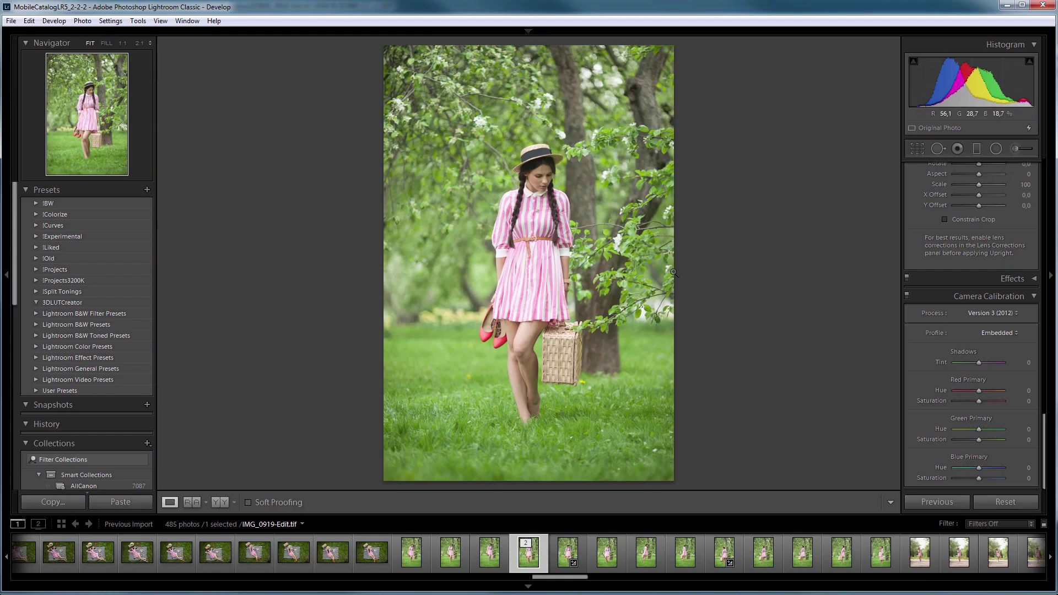
Restart Lightroom and check the Camera Calibration profile list without changing it.
left_click(1043, 4)
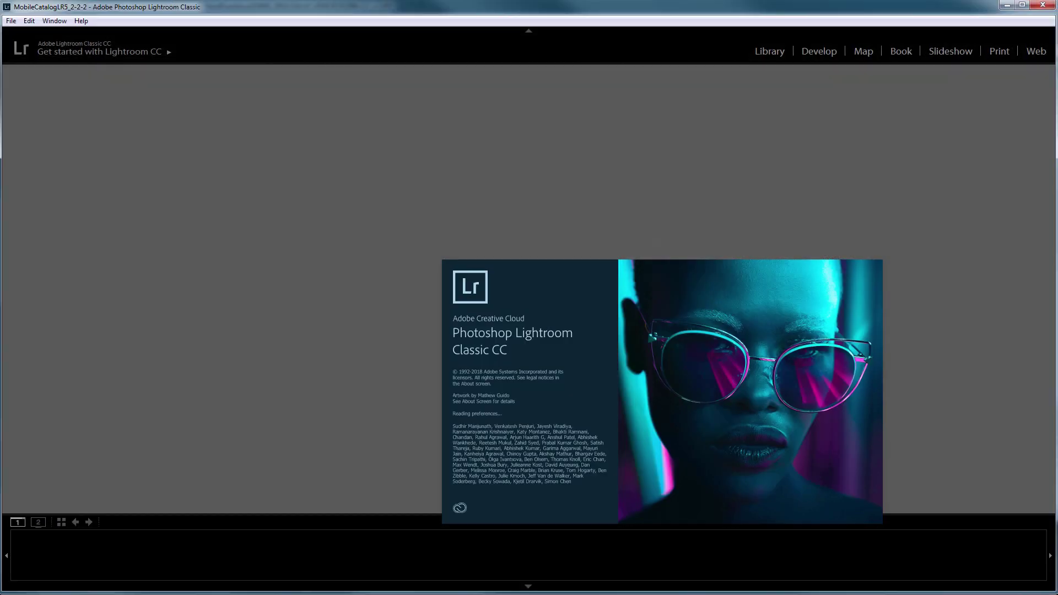
scroll(980, 331, "down", 10)
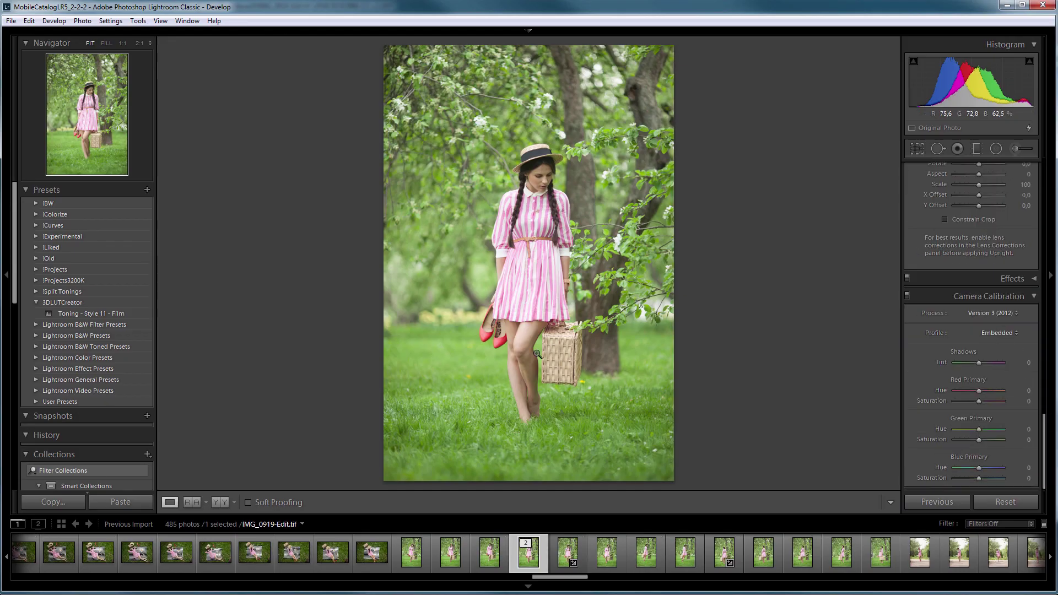
left_click(1000, 332)
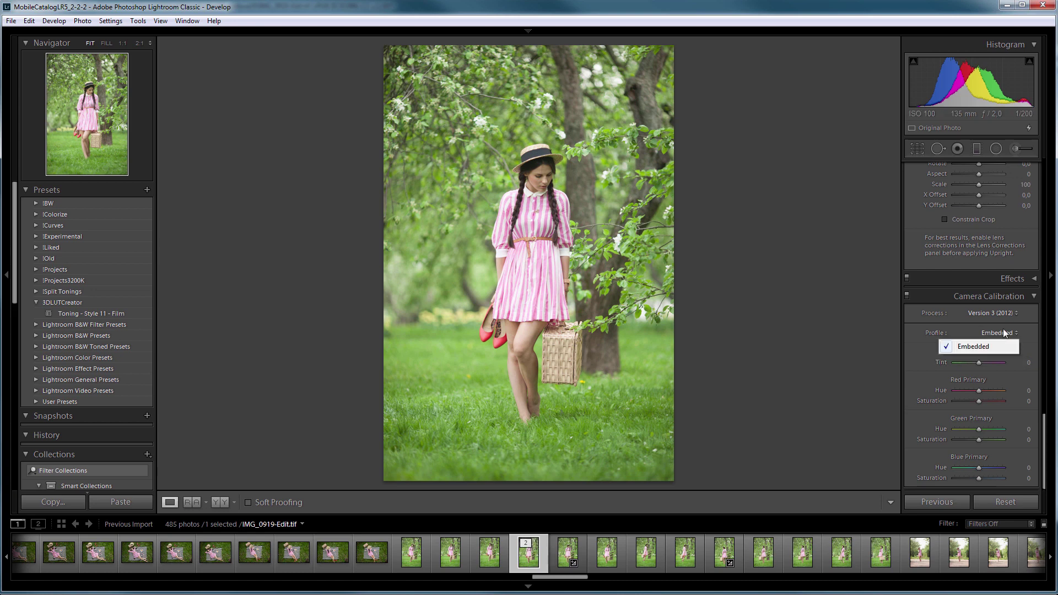
left_click(973, 346)
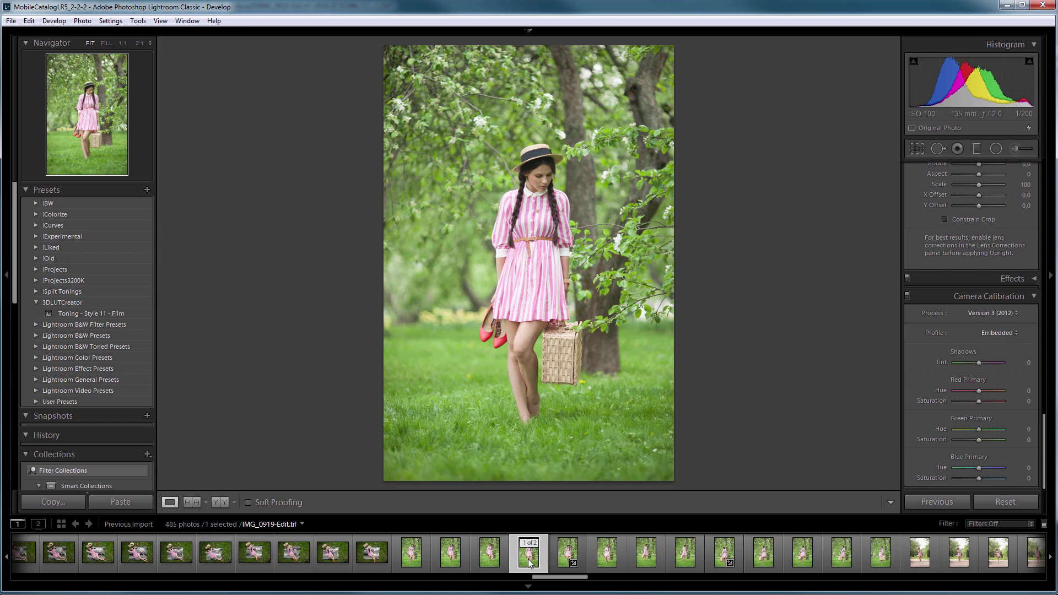
Remove IMG_0919-Edit.tif from the catalog and delete it from disk.
right_click(530, 562)
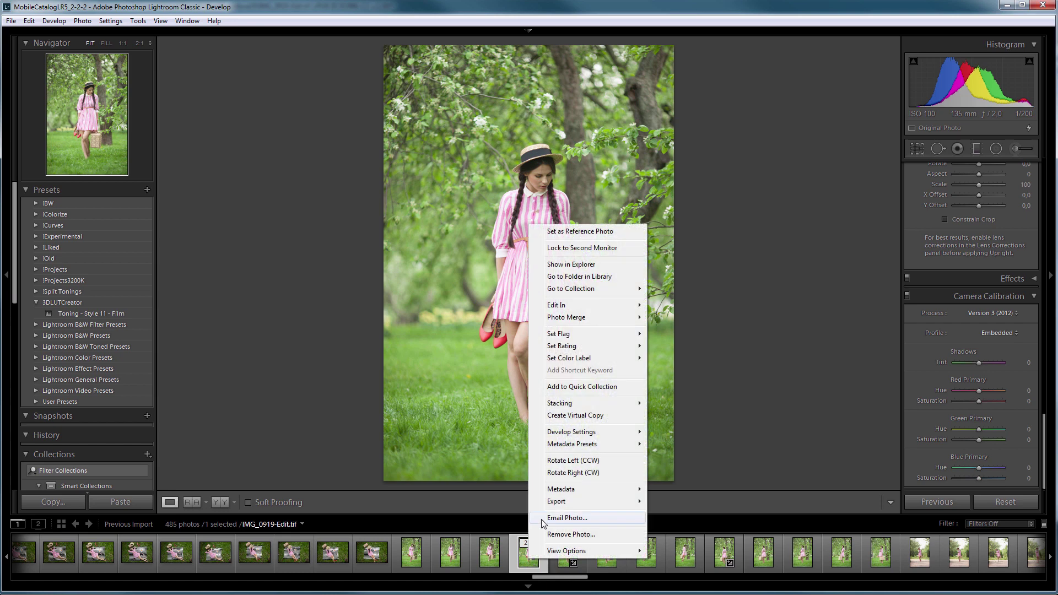
left_click(541, 532)
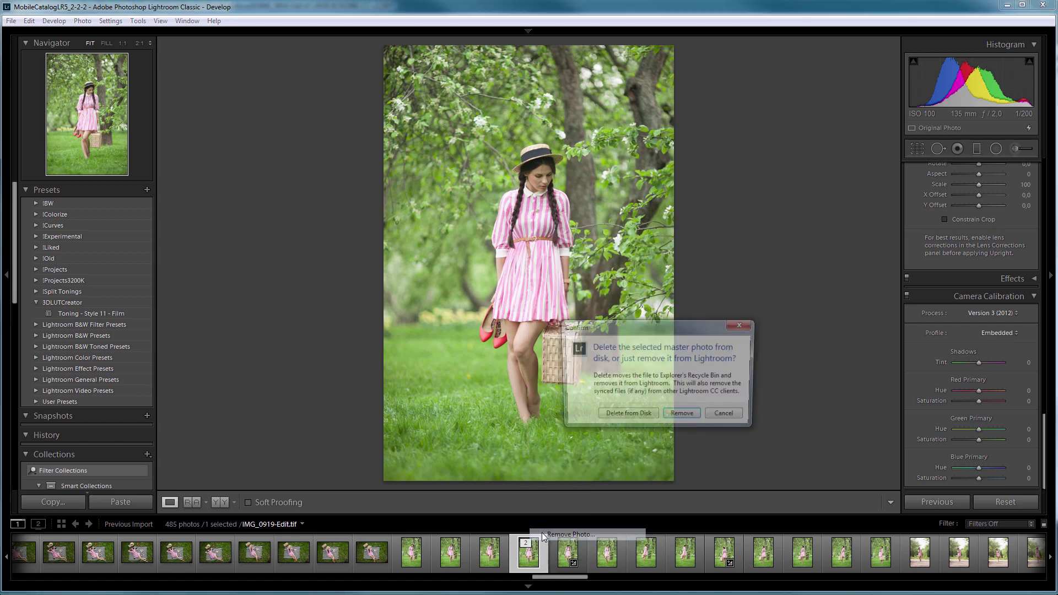
left_click(635, 415)
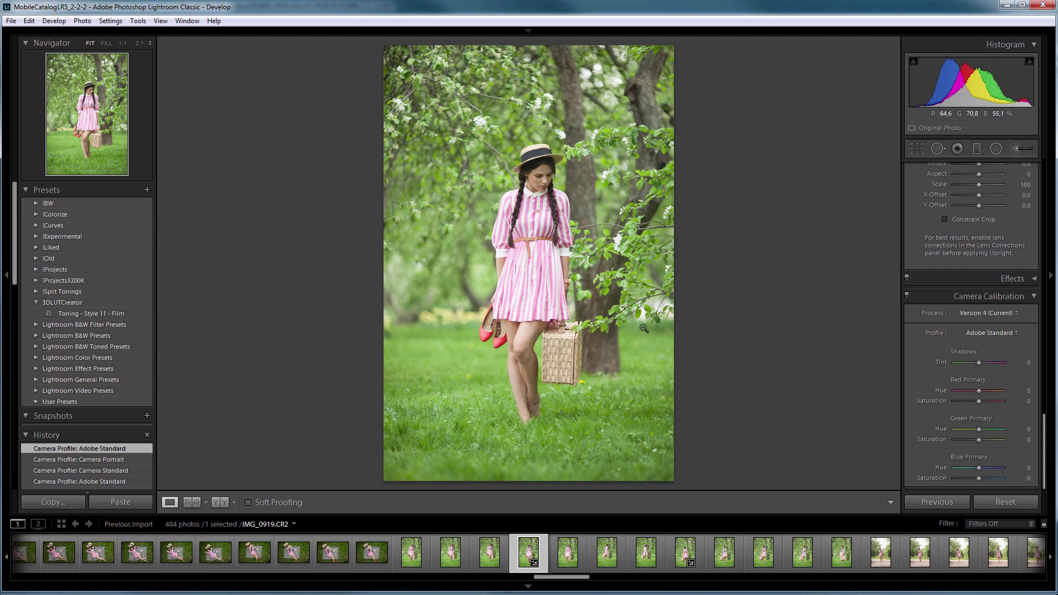
Apply the Toning - Style 11 - Film camera profile and curves preset to IMG_0919.
left_click(987, 330)
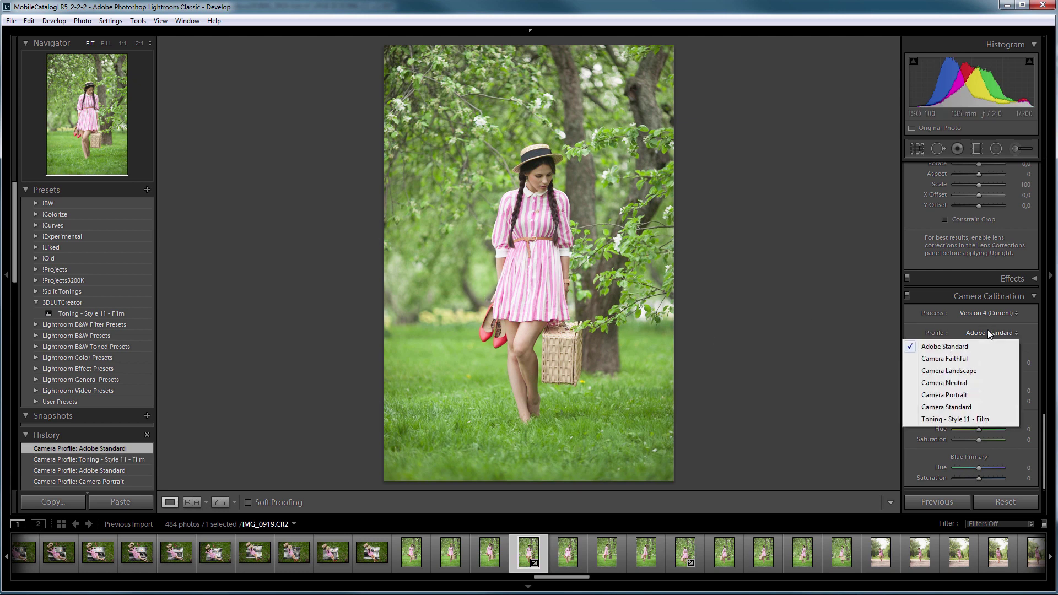
left_click(961, 419)
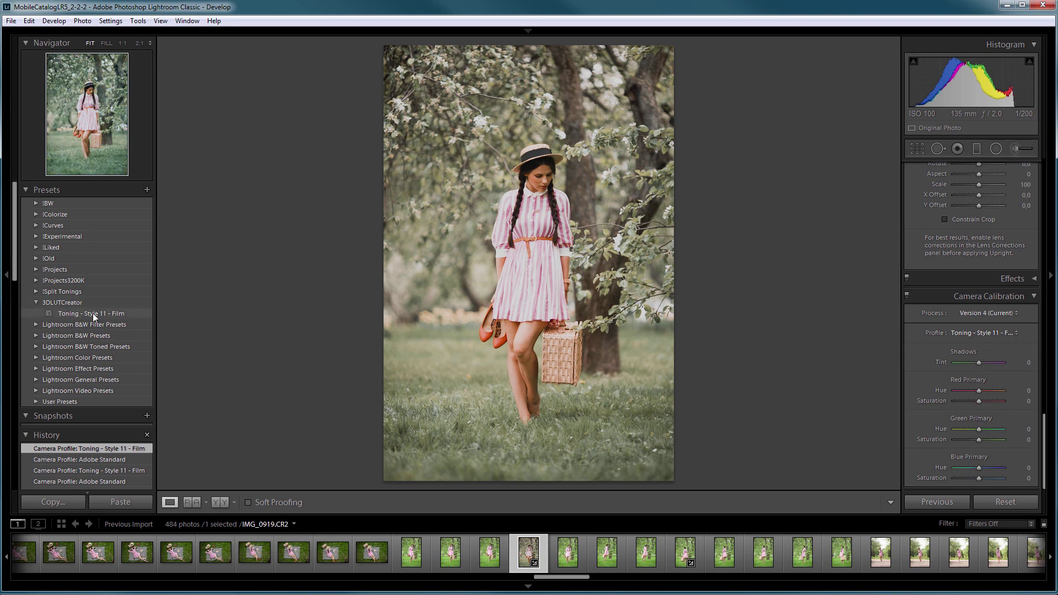
left_click(62, 313)
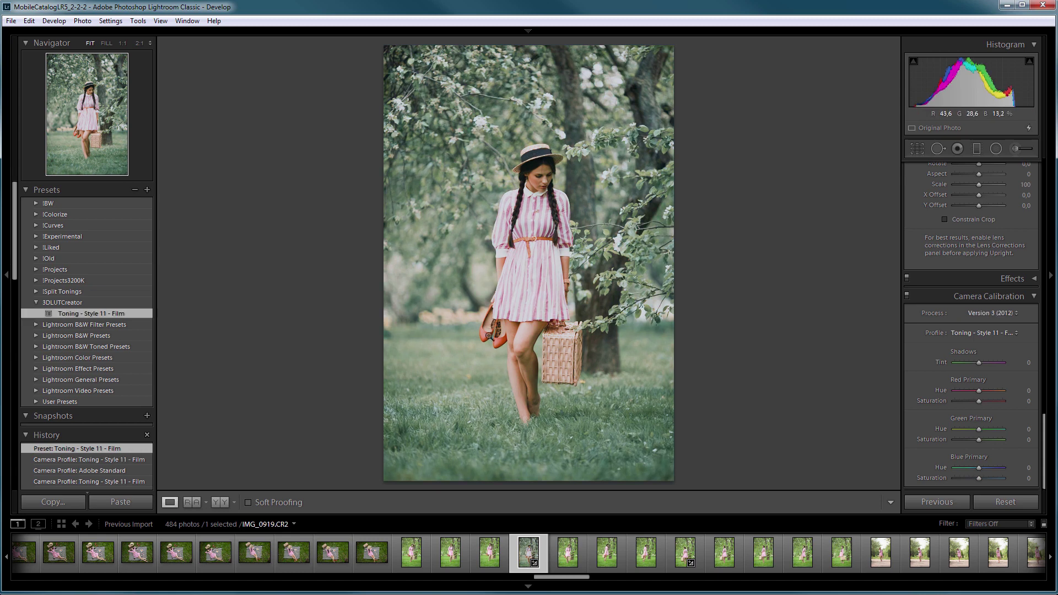
Compare under the Adobe Standard profile, then reapply the Toning - Style 11 - Film preset.
left_click(996, 334)
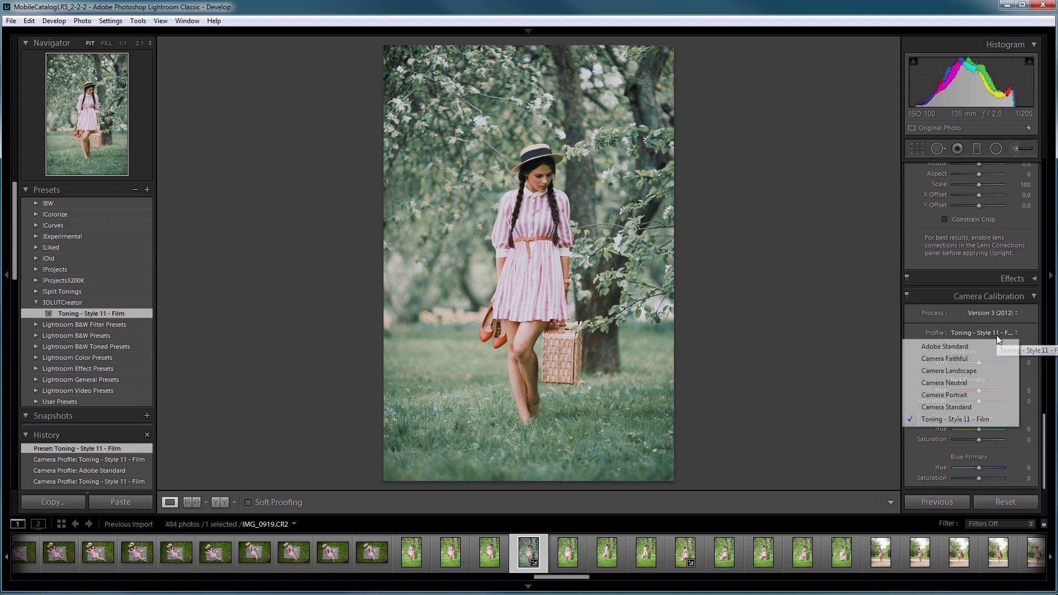
left_click(976, 346)
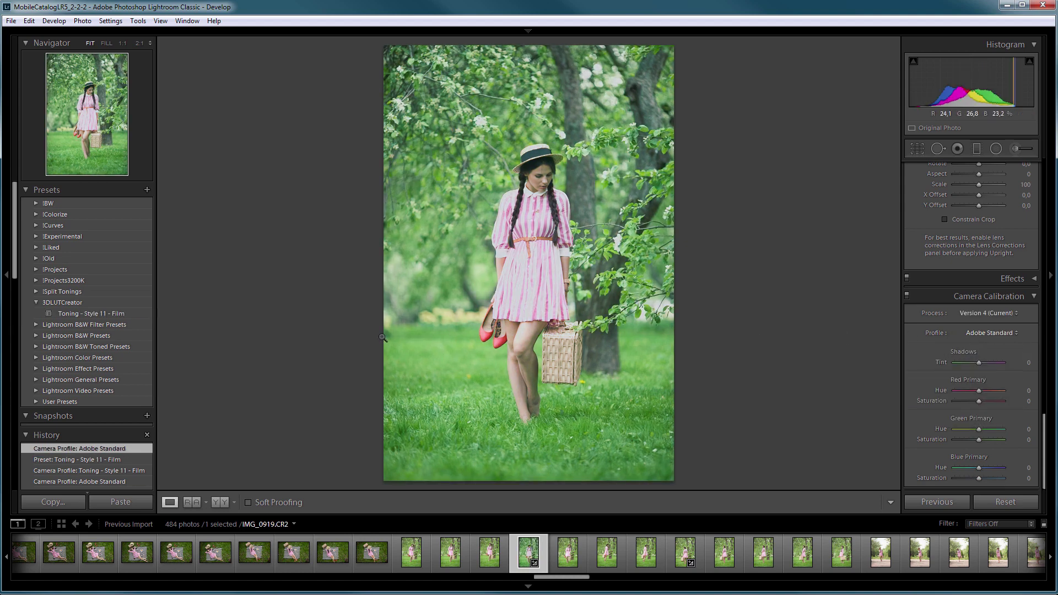
left_click(78, 313)
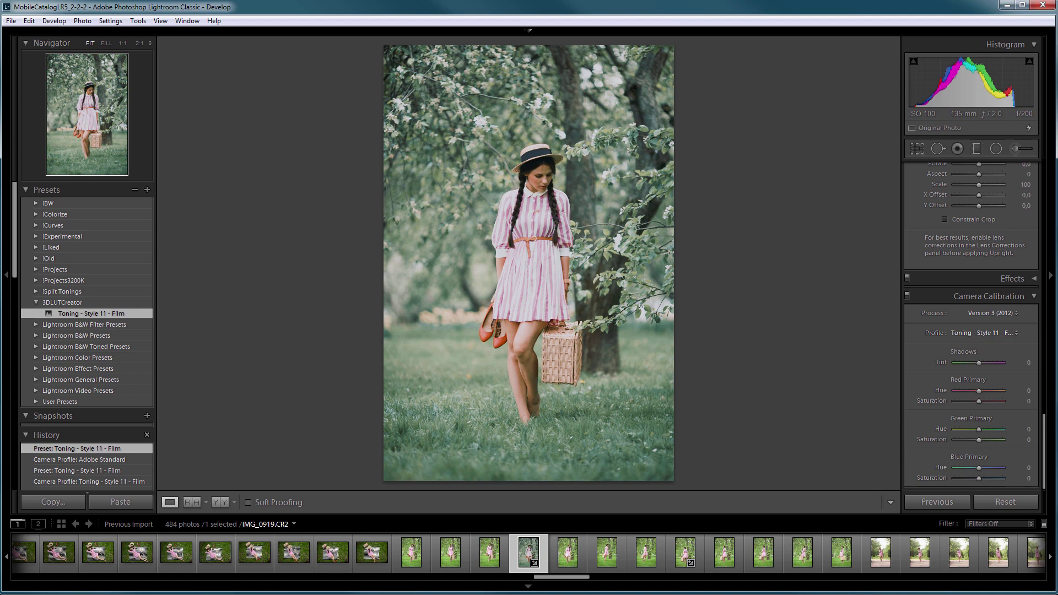
Save the LUT as a DNG Camera Profile (*.dcp) named Toning - Style 11 - Film.
key("alt+Tab")
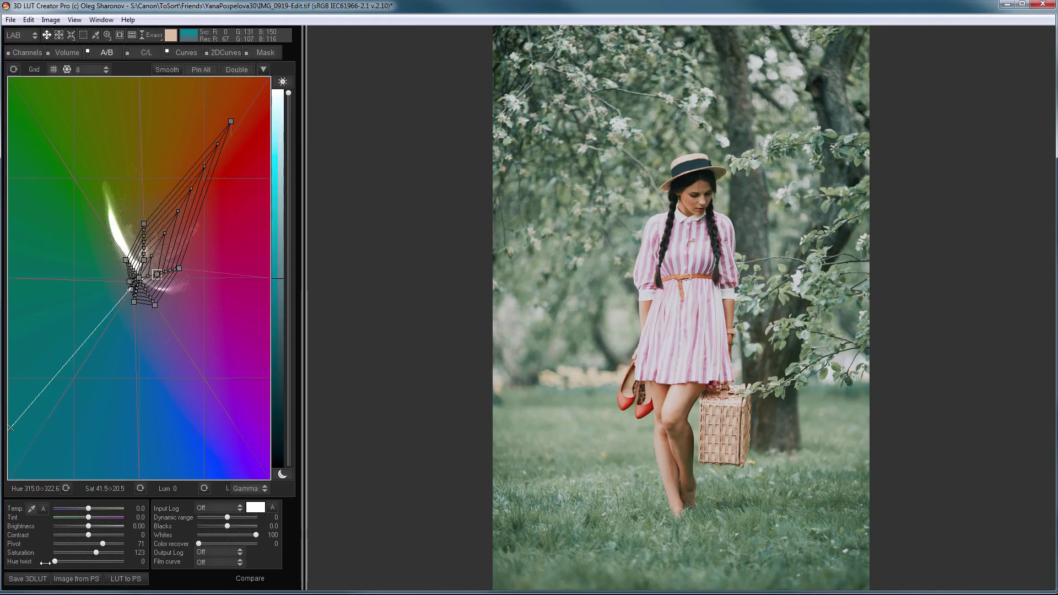
left_click(29, 578)
left_click(157, 481)
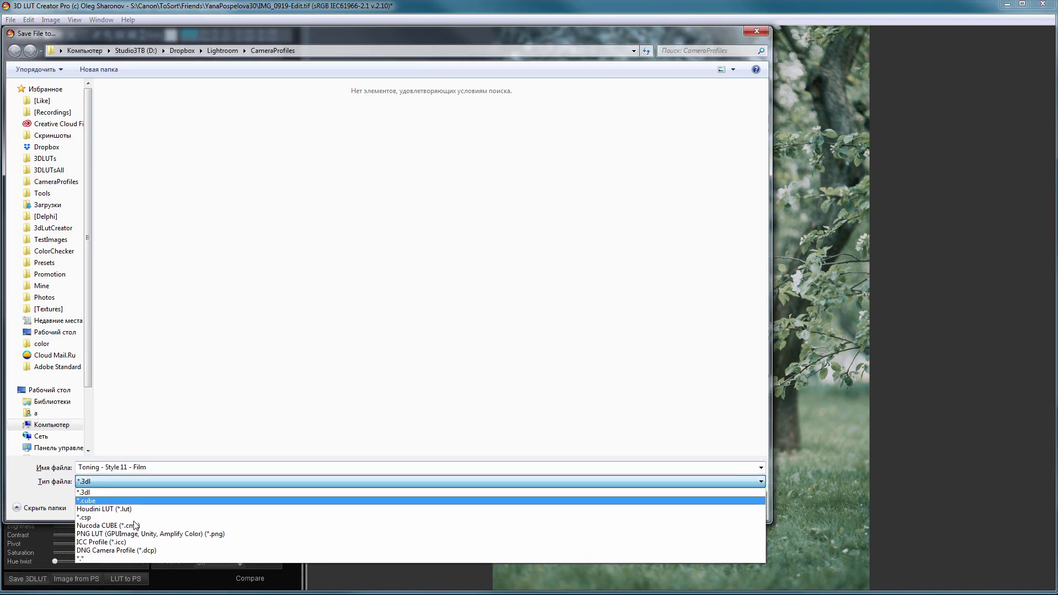
left_click(137, 549)
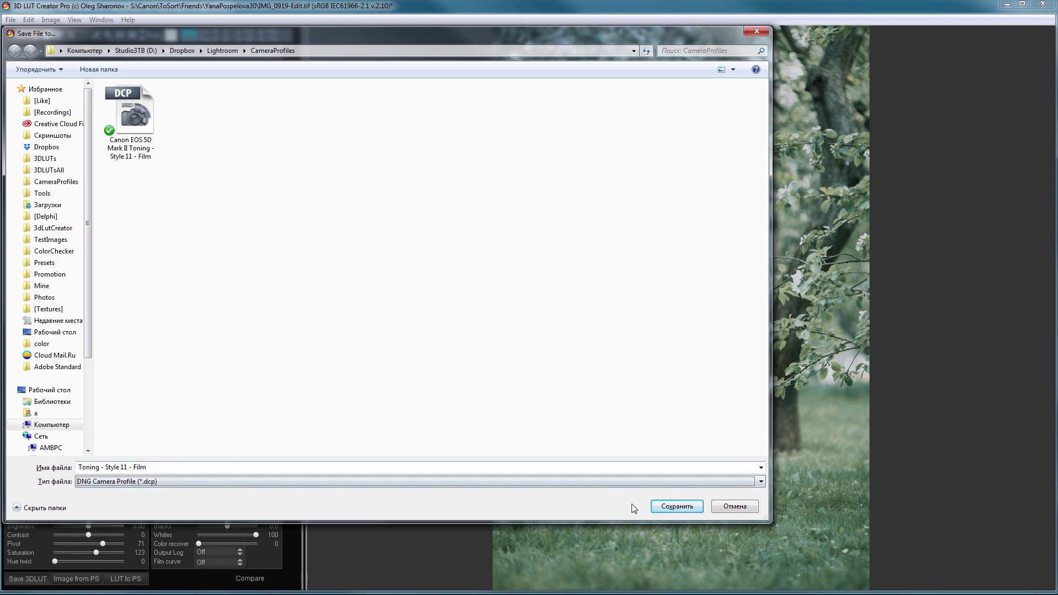
left_click(678, 506)
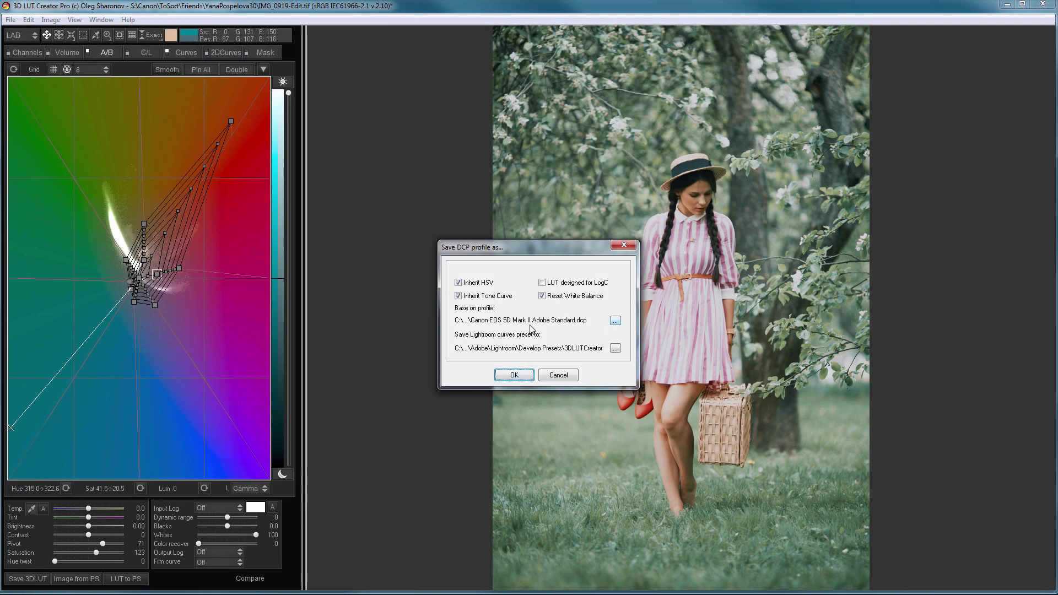
Close the DCP save options and check which camera profile Lightroom applies.
left_click(557, 375)
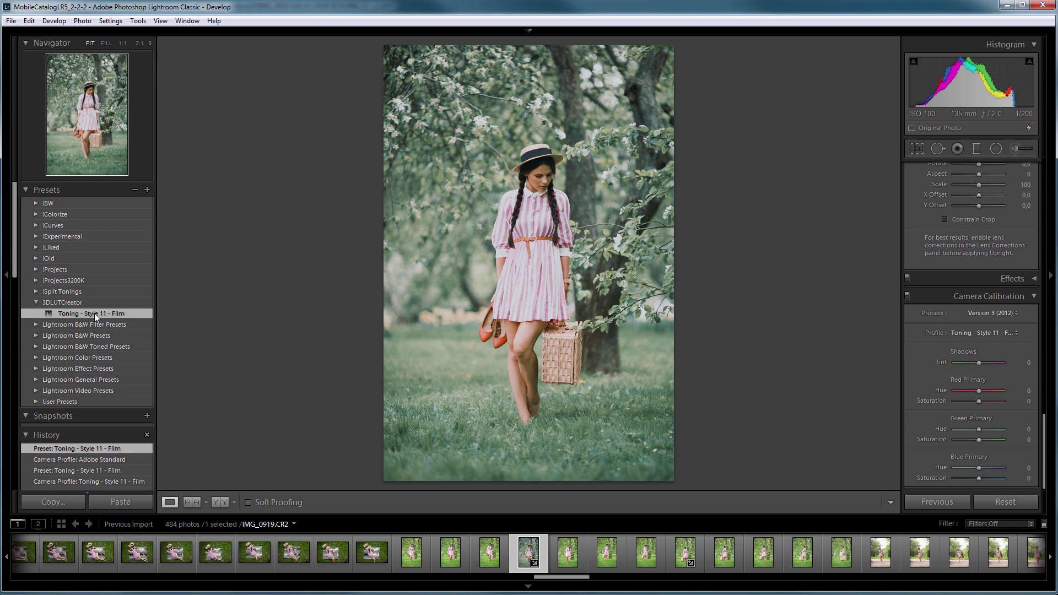
left_click(964, 333)
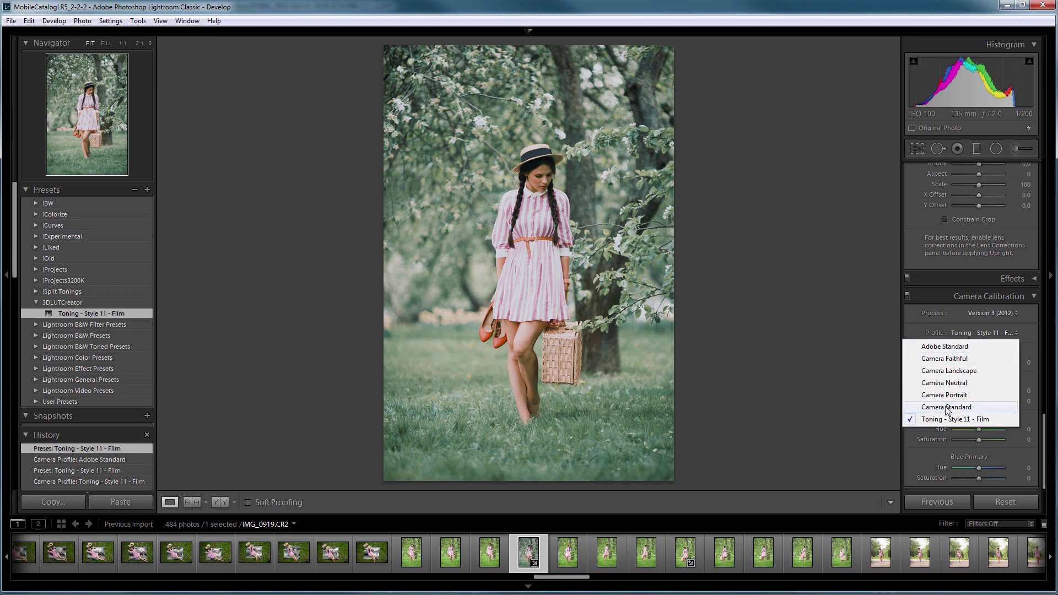
left_click(991, 333)
left_click_drag(1042, 452, 1050, 196)
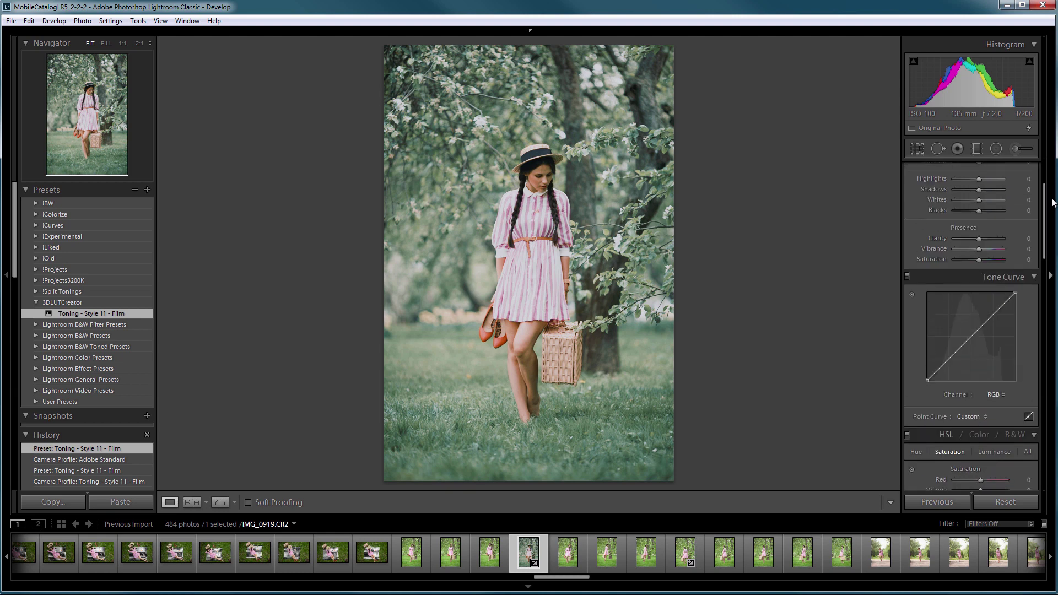
Inspect the Red, Green and Blue tone curves and compare them with 3D LUT Creator.
left_click(991, 395)
left_click(977, 420)
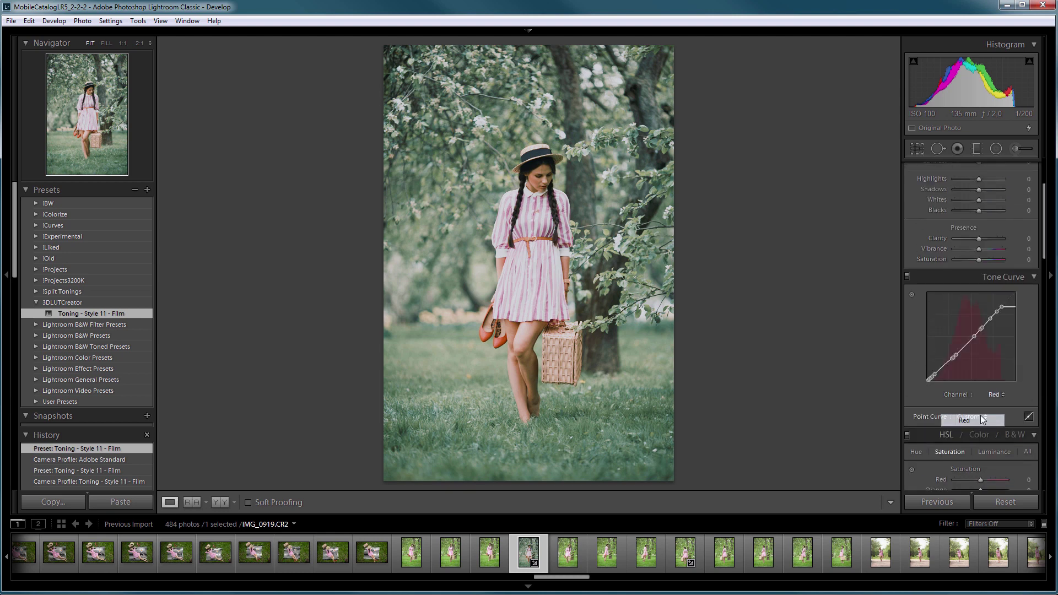
left_click(997, 394)
left_click(974, 434)
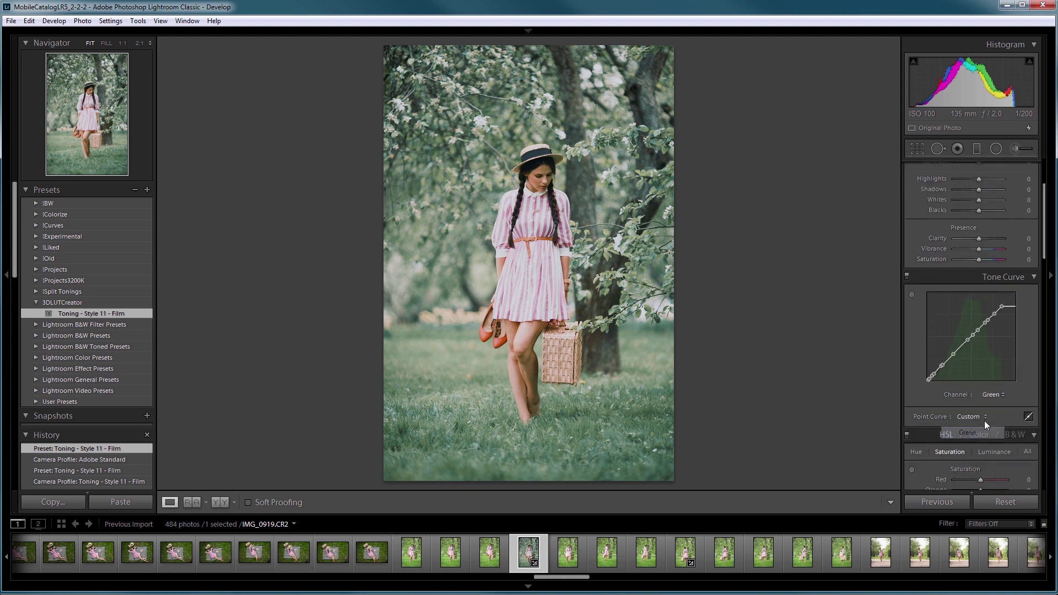
left_click(998, 394)
left_click(972, 444)
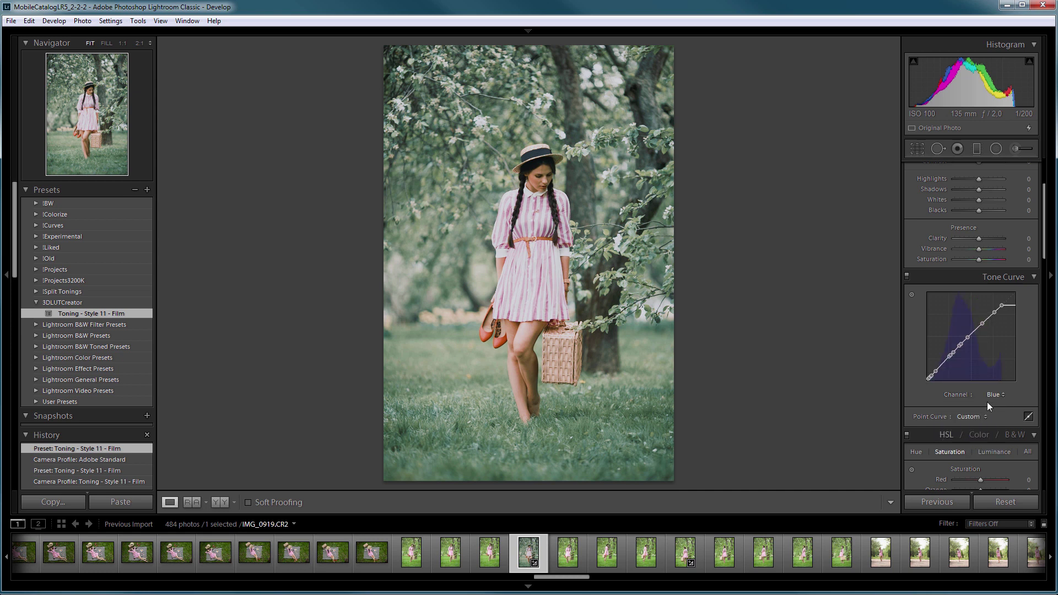
key("alt+Tab")
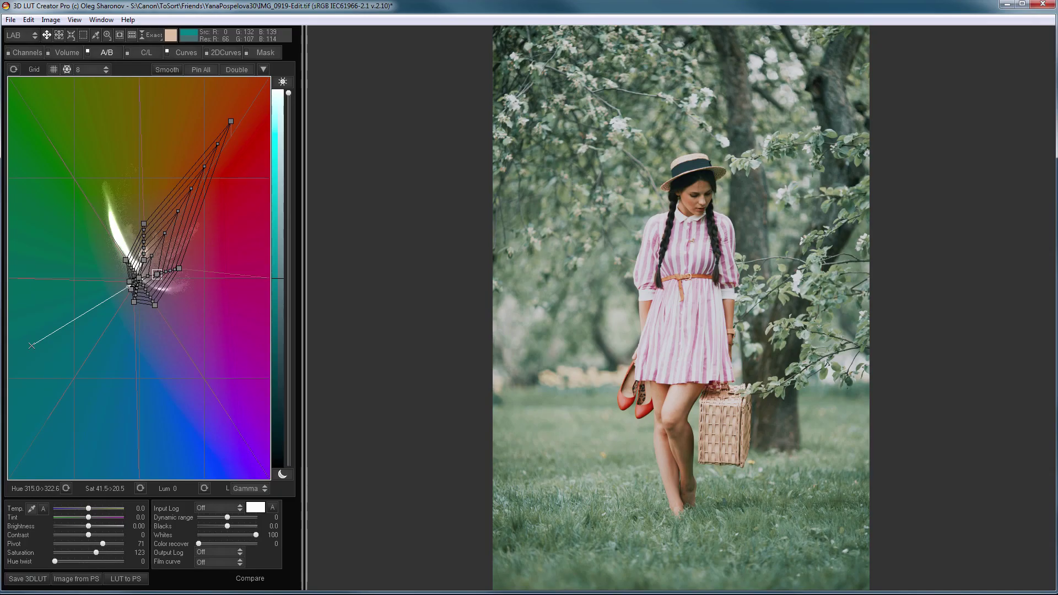
key("alt+Tab")
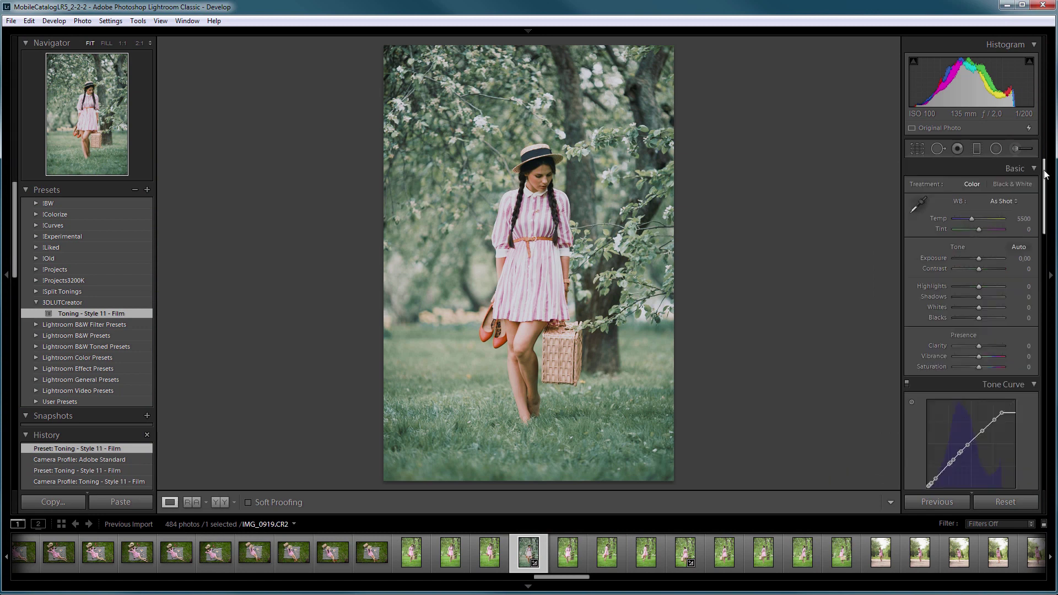
left_click_drag(1045, 174, 1044, 446)
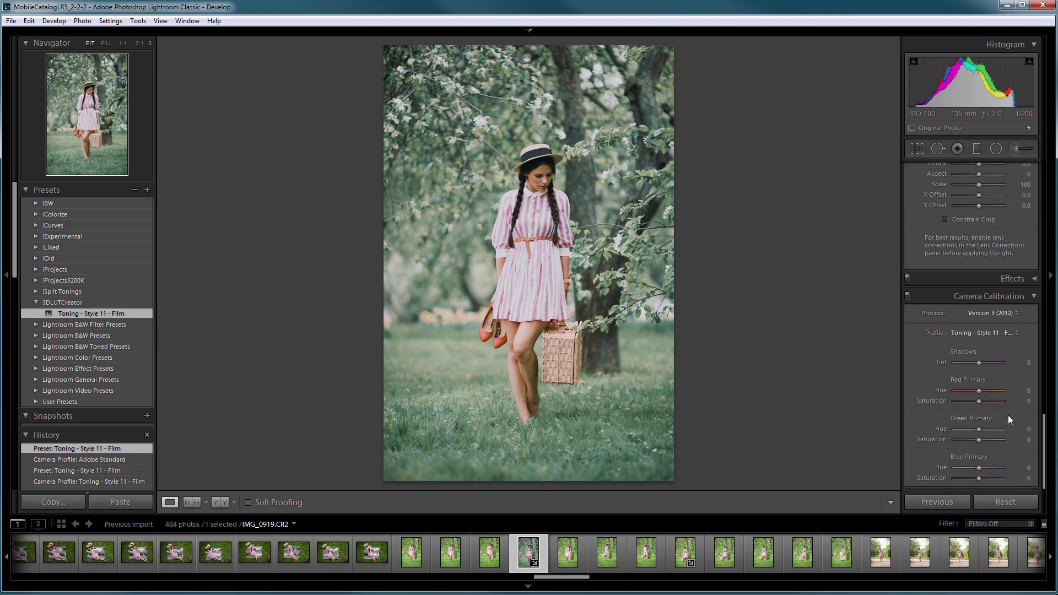
key("ctrl+z")
key("ctrl+z")
key("ctrl+z")
key("ctrl+z")
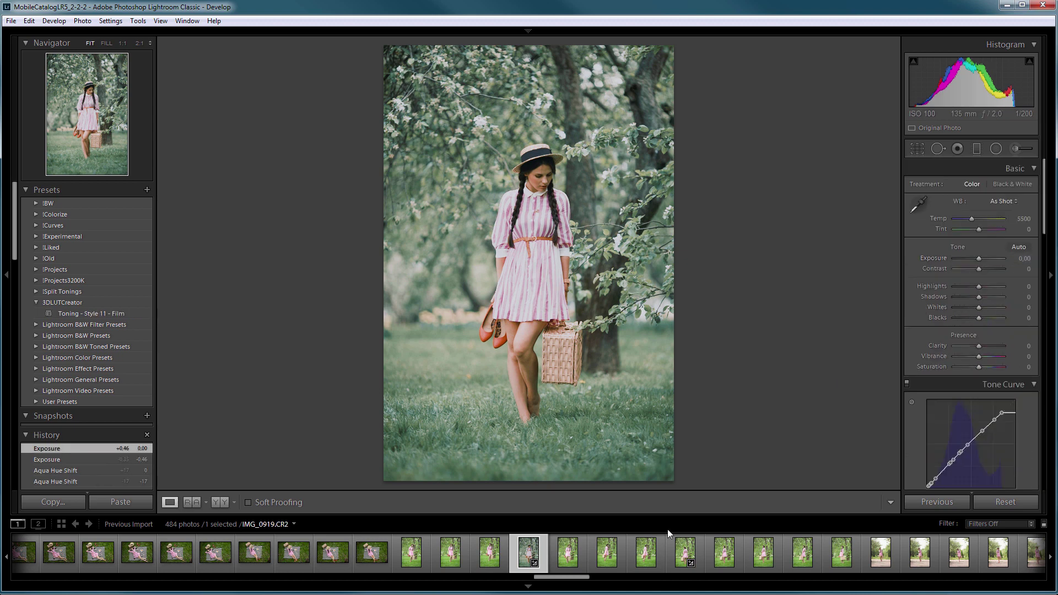
Select the 22 photos from IMG_0915 onward and apply the Toning - Style 11 - Film preset.
left_click(418, 556)
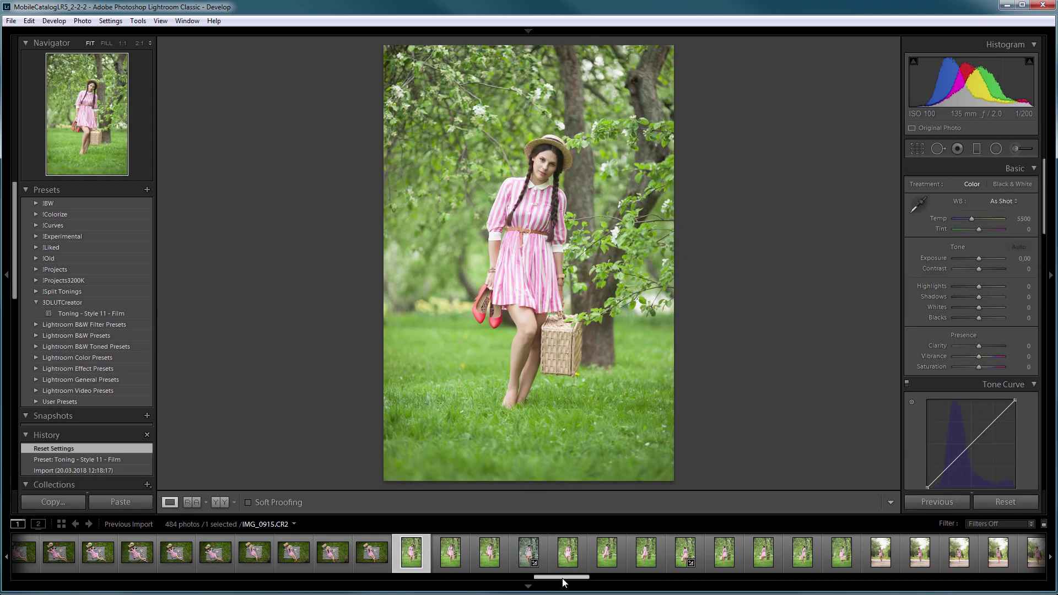
left_click_drag(563, 576, 576, 578)
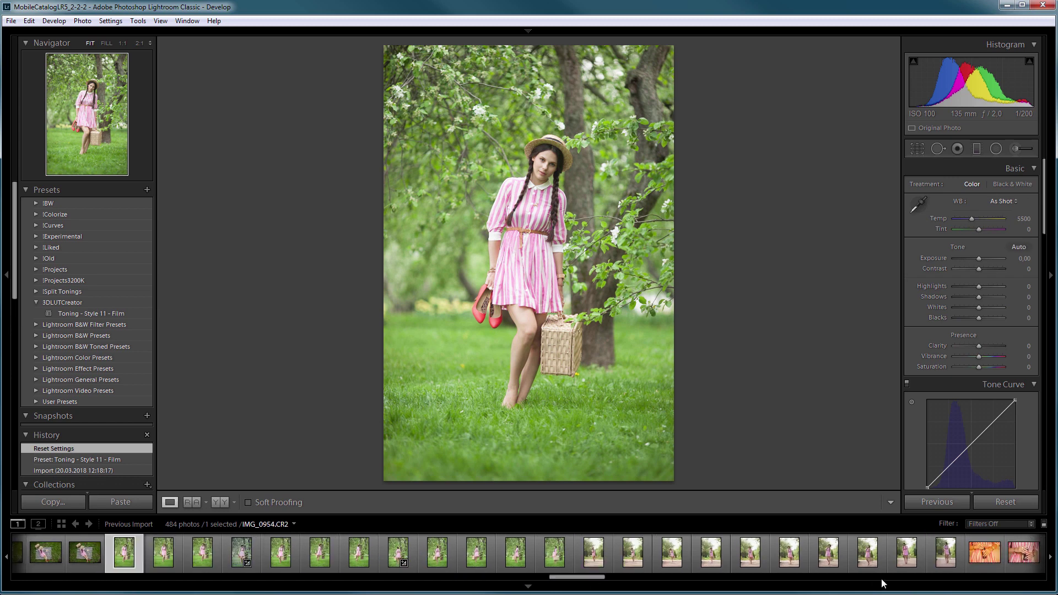
left_click(940, 558, "shift")
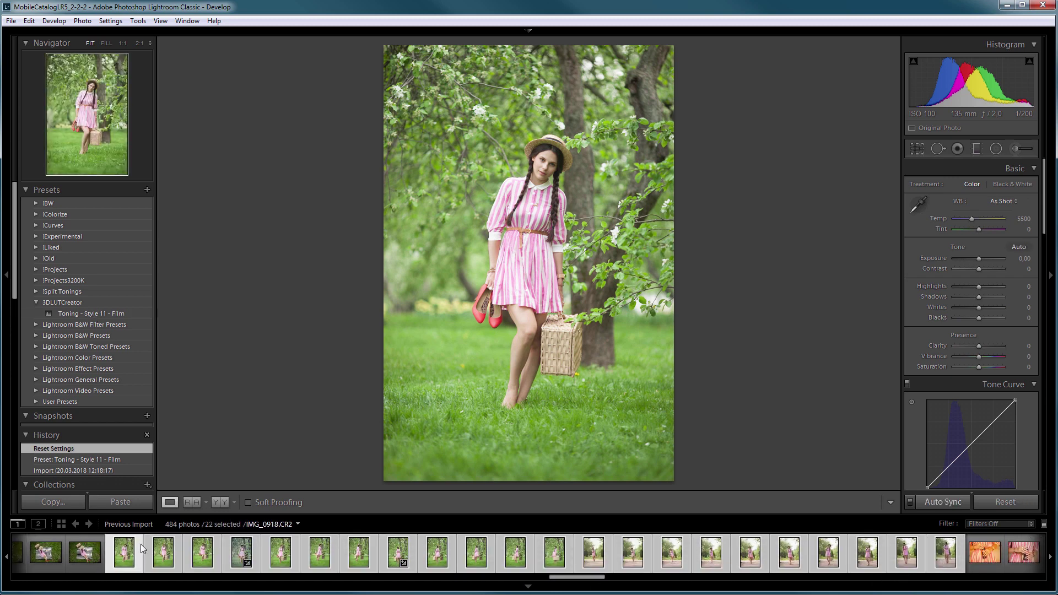
left_click(91, 313)
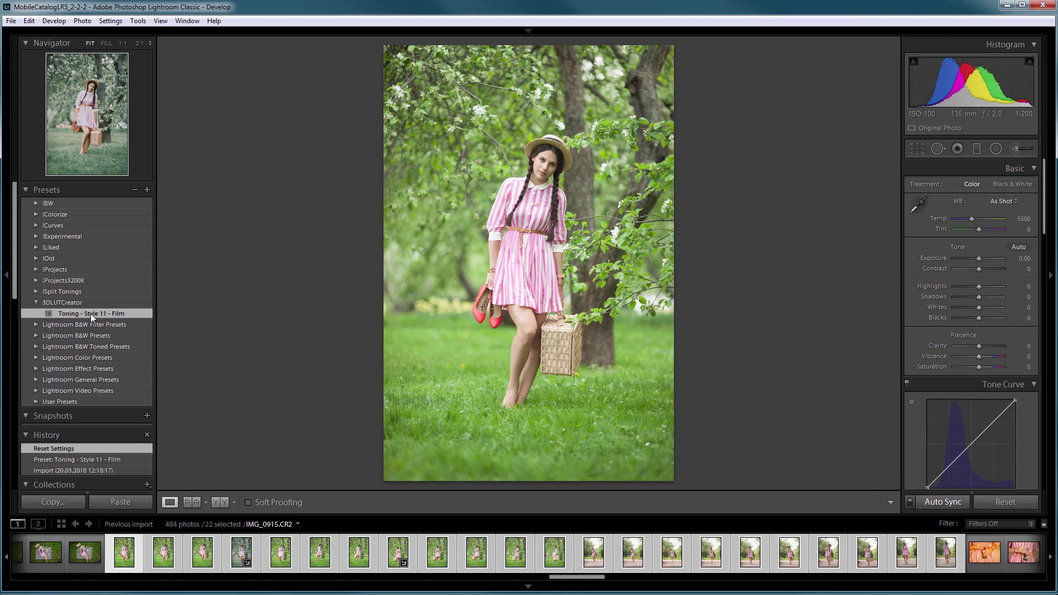
Review the toned photos and slightly raise the exposure of IMG_0963.
left_click(581, 553)
left_click(516, 554)
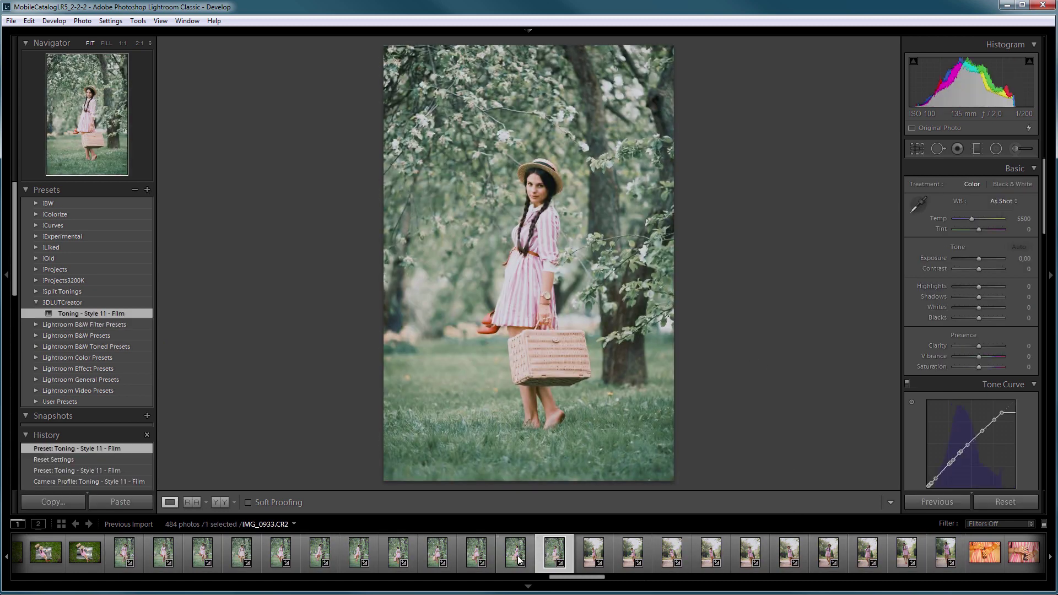
left_click(594, 553)
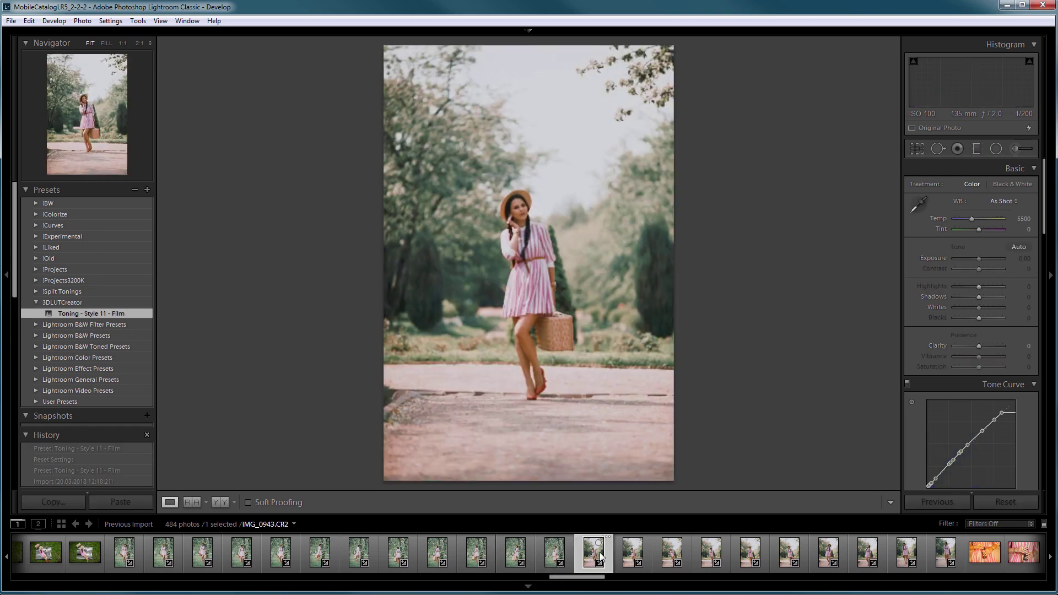
left_click(750, 553)
left_click(781, 558)
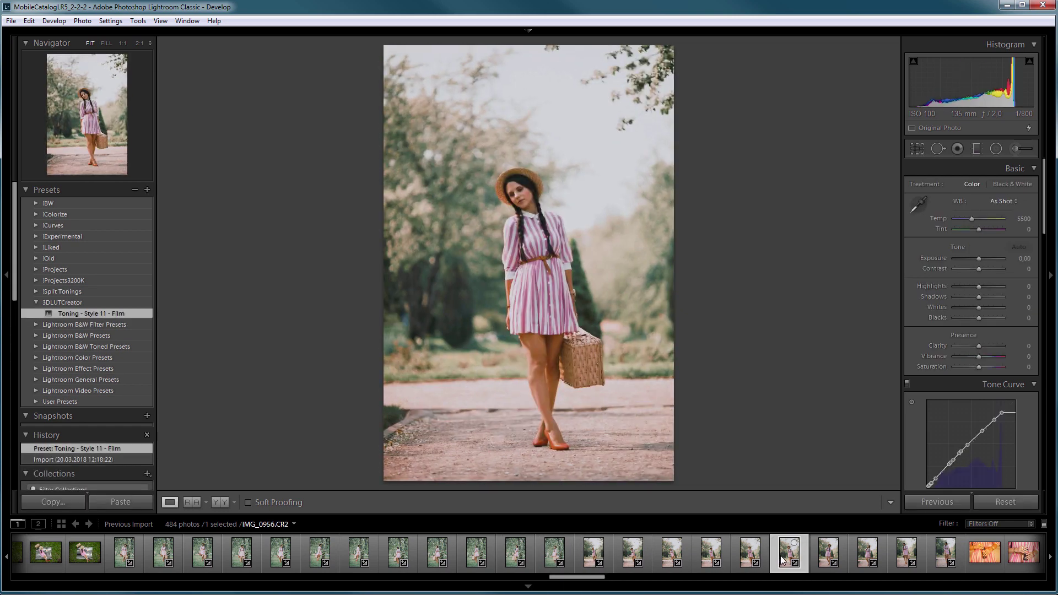
left_click(832, 558)
left_click(867, 553)
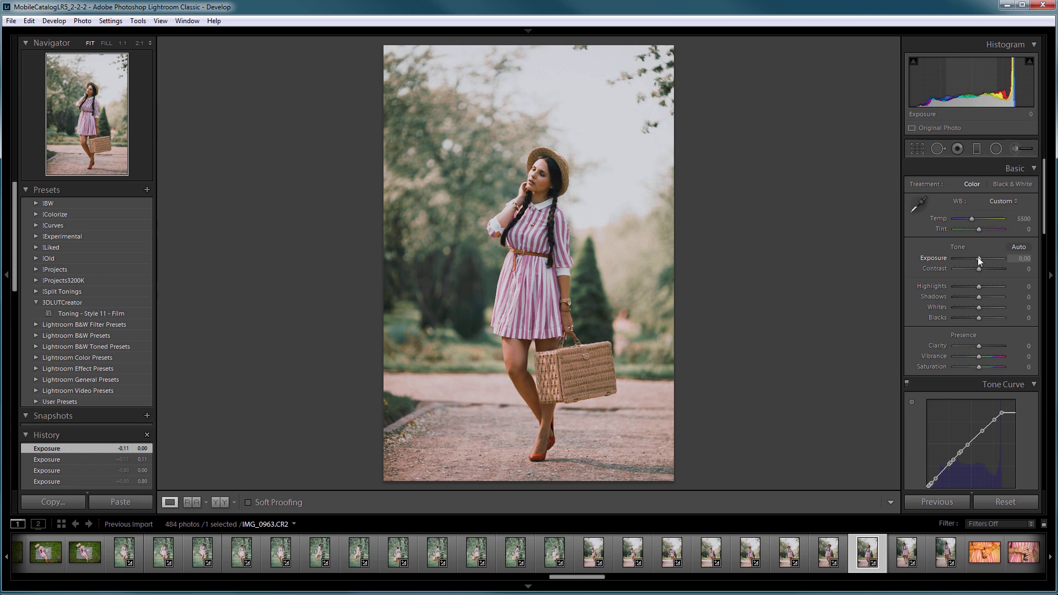
left_click_drag(977, 257, 978, 257)
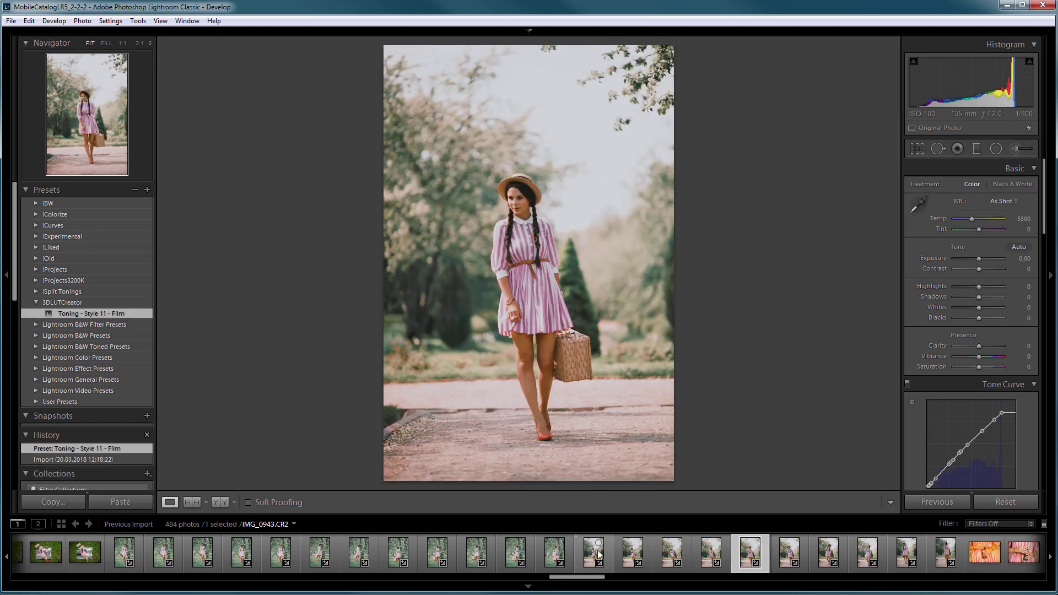
Lower the HSL Orange saturation of IMG_0948 to -17.
left_click(598, 554)
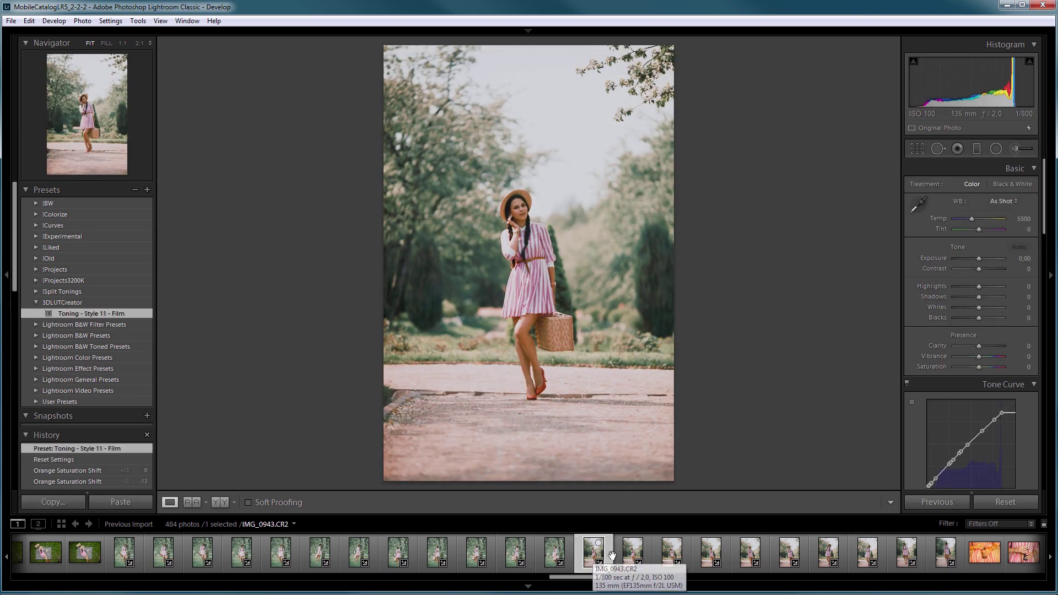
left_click(633, 557)
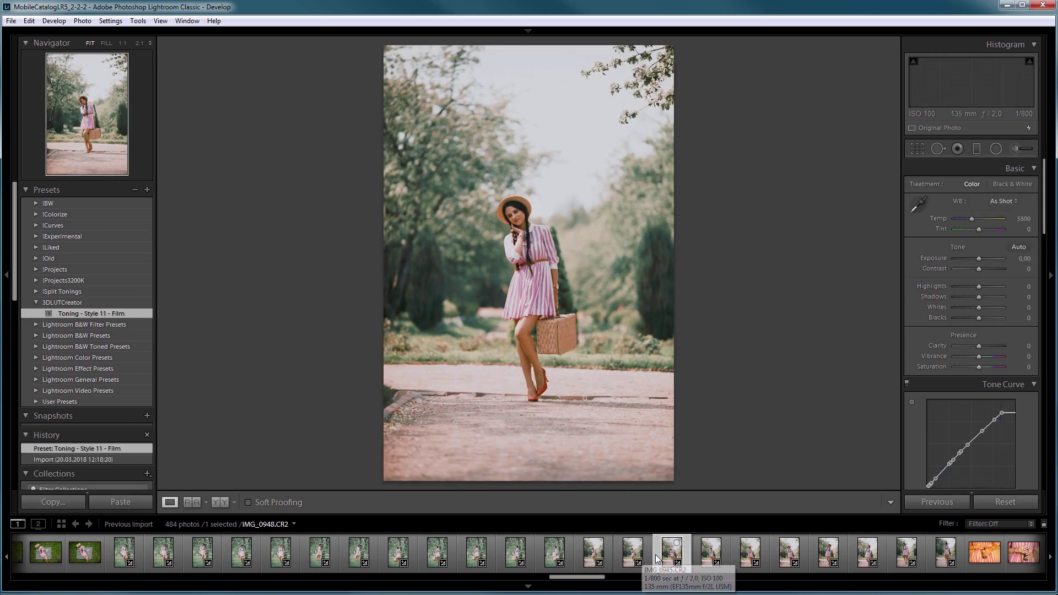
left_click(658, 554)
scroll(979, 327, "down", 4)
left_click_drag(980, 326, 973, 327)
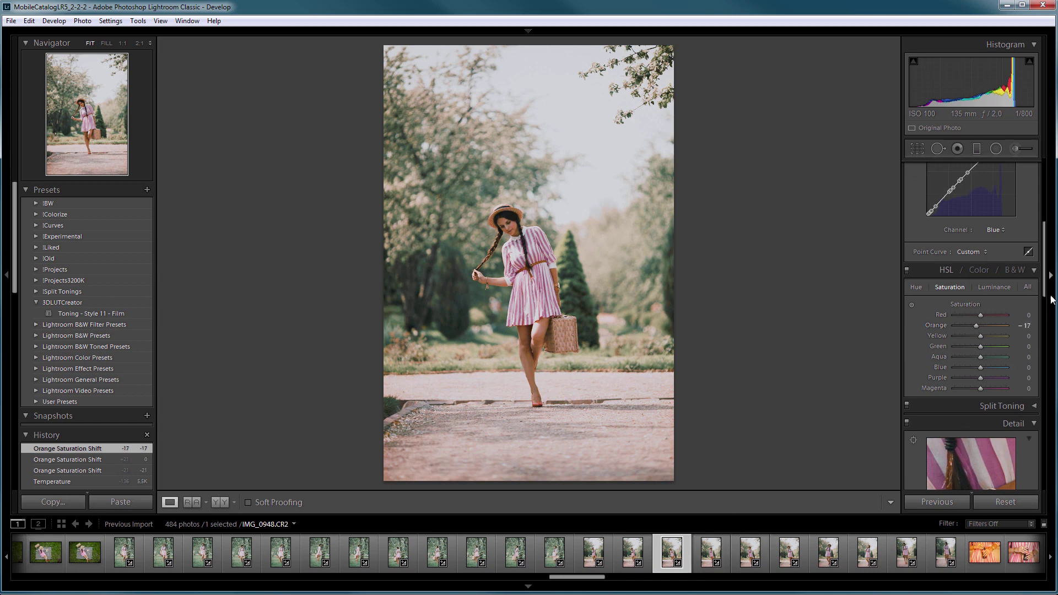